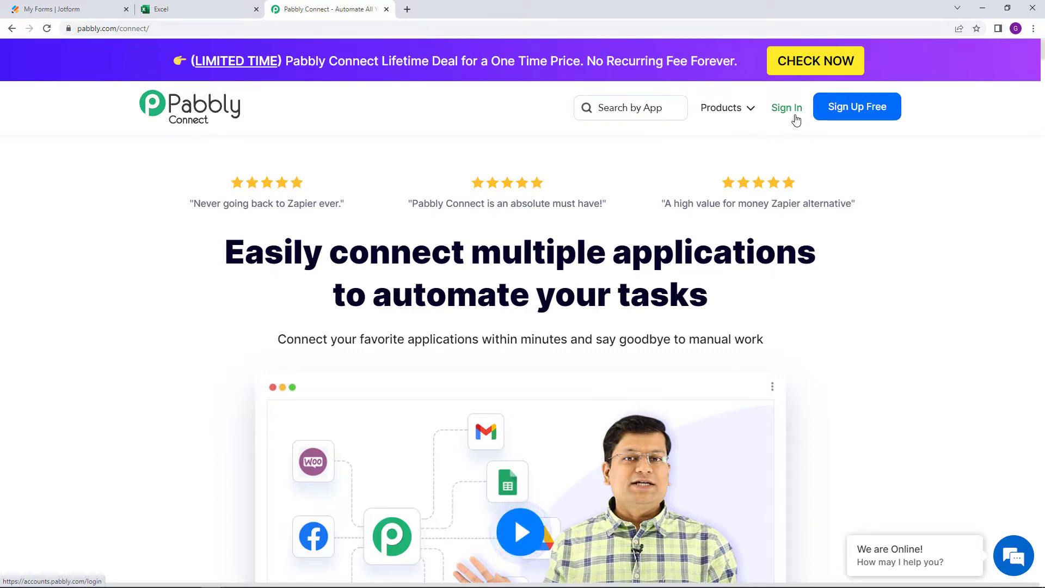
Sign in to Pabbly, access Pabbly Connect and create a workflow named "Jotform Responses To MS Excel"
click(794, 116)
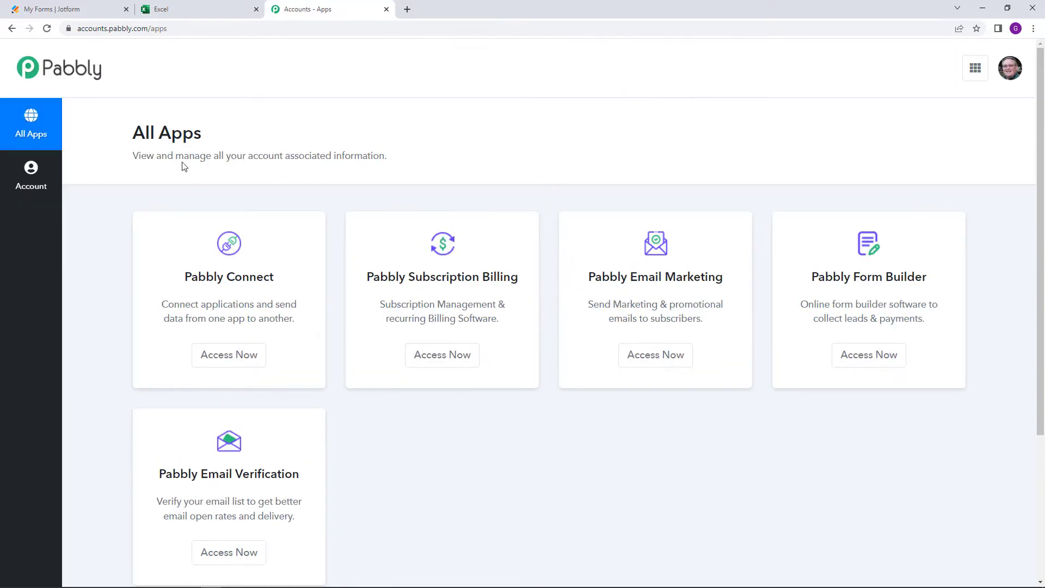
click(235, 353)
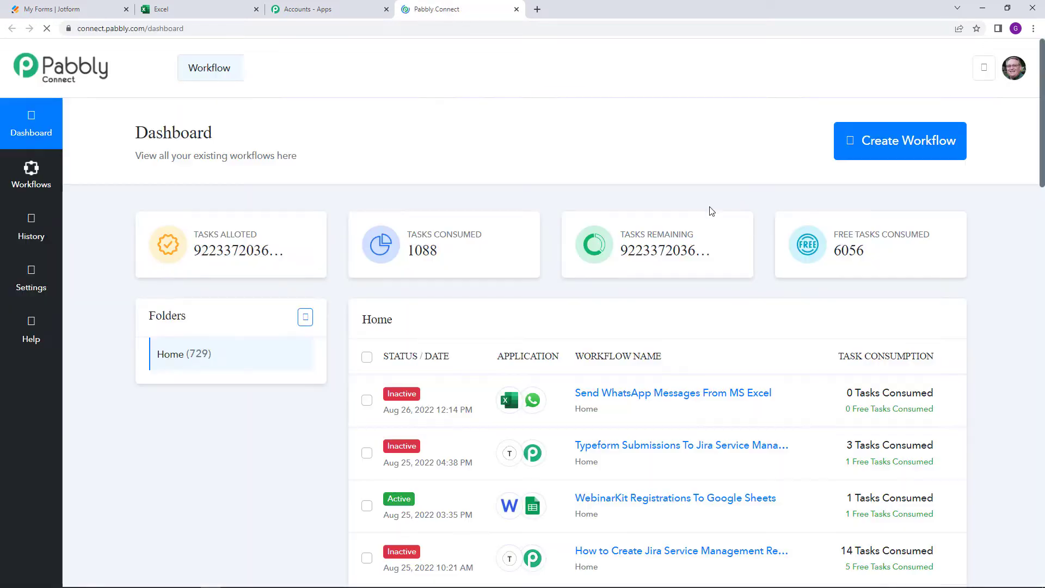
click(904, 140)
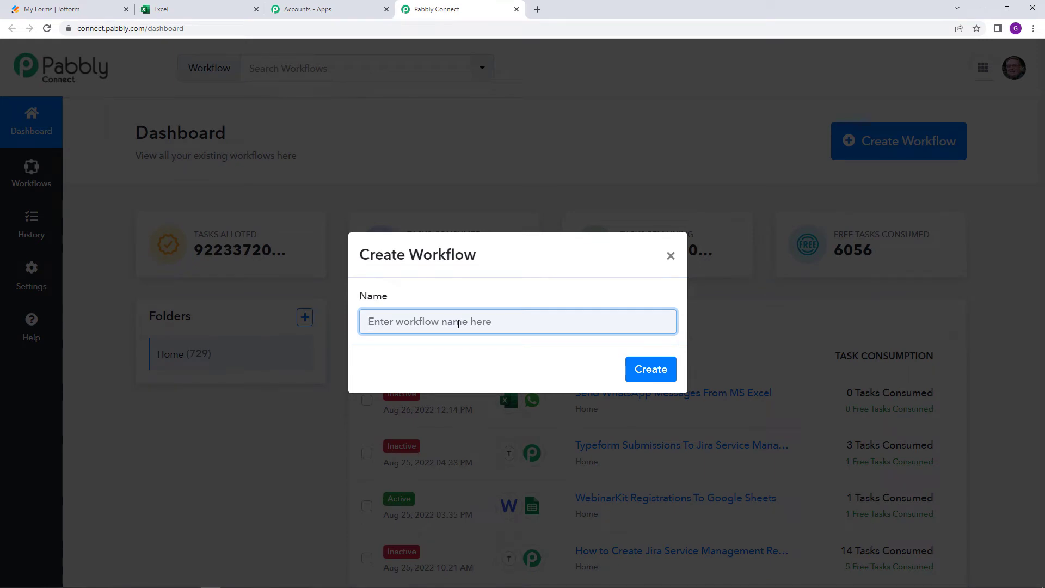
text(J)
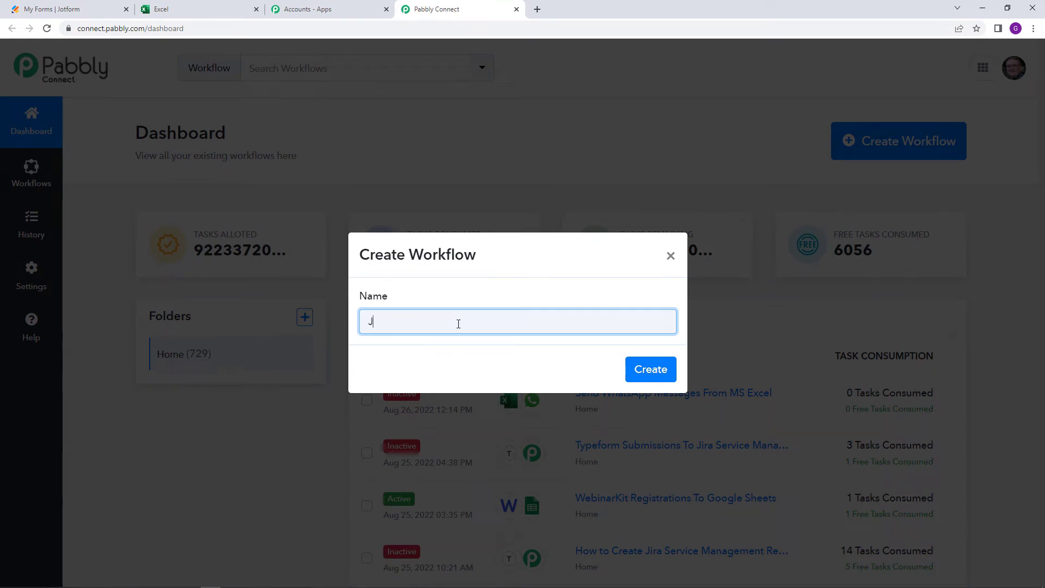
text(otform Responses To )
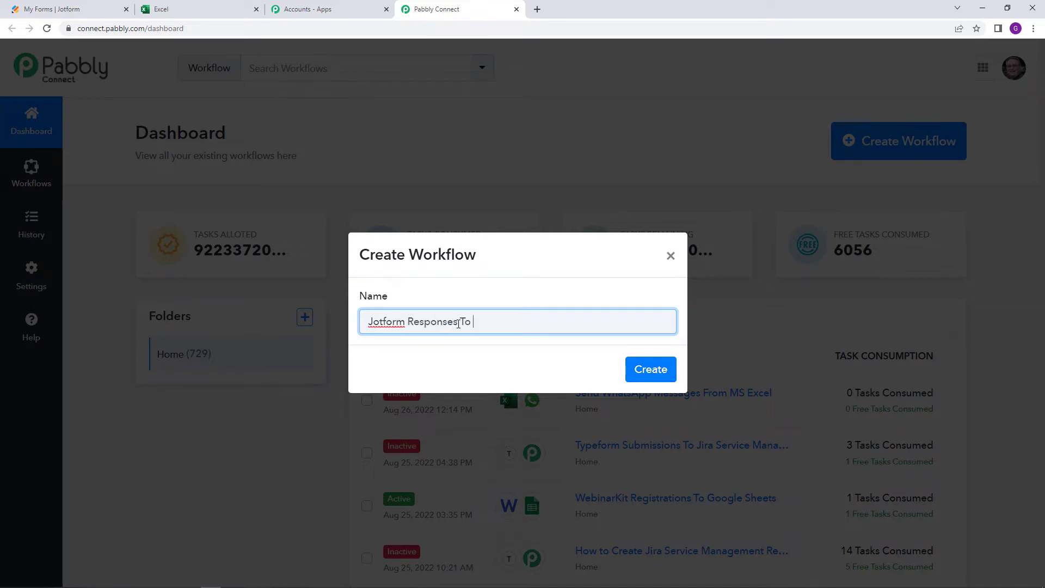
text(MS Excel)
click(628, 369)
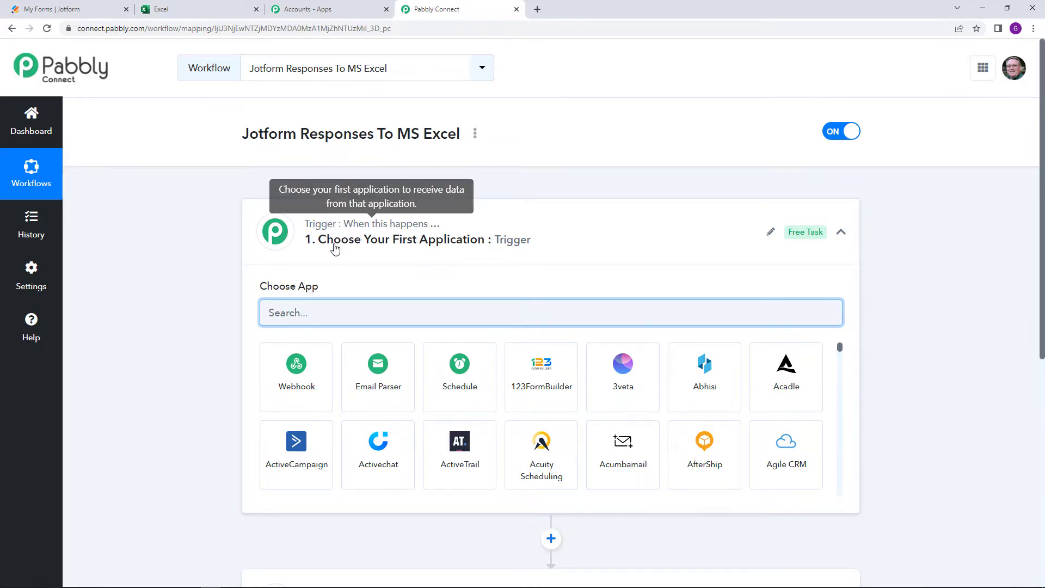
Set the workflow's trigger application to JotForm with New Response as the trigger event
scroll(331, 245, down, 3)
mouse_move(344, 432)
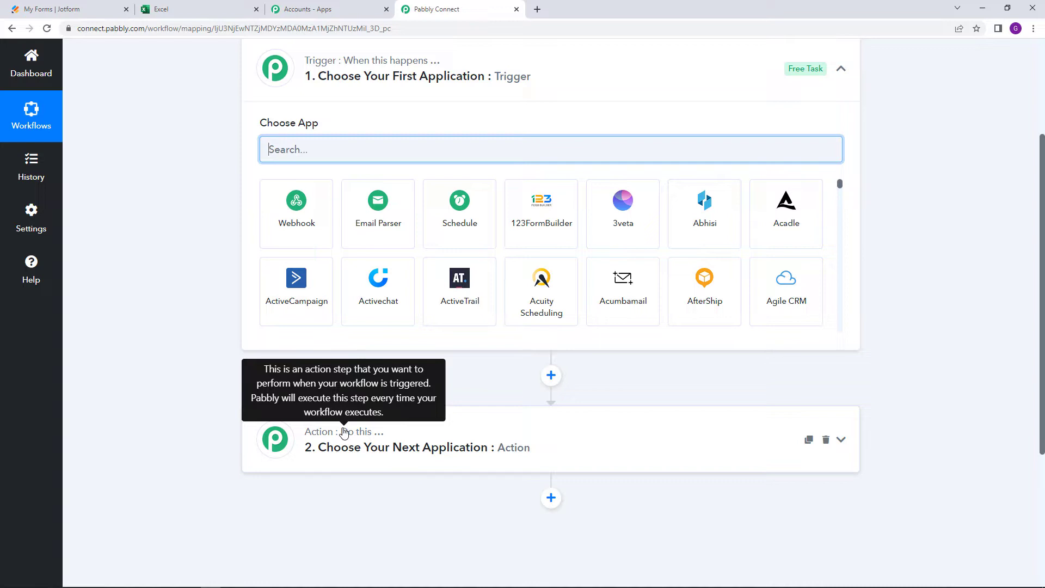
scroll(355, 423, up, 3)
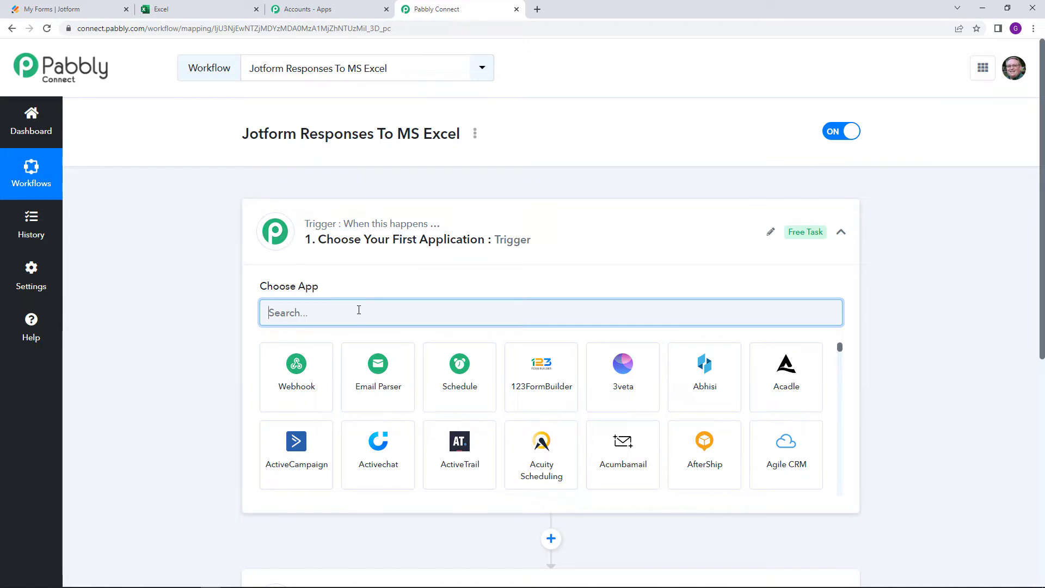
text(jot)
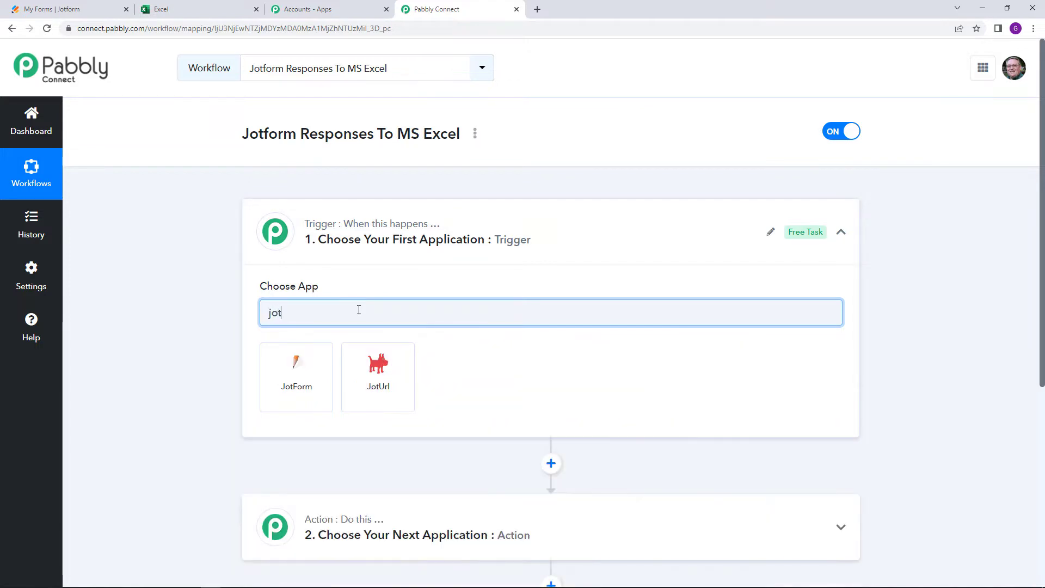
click(324, 363)
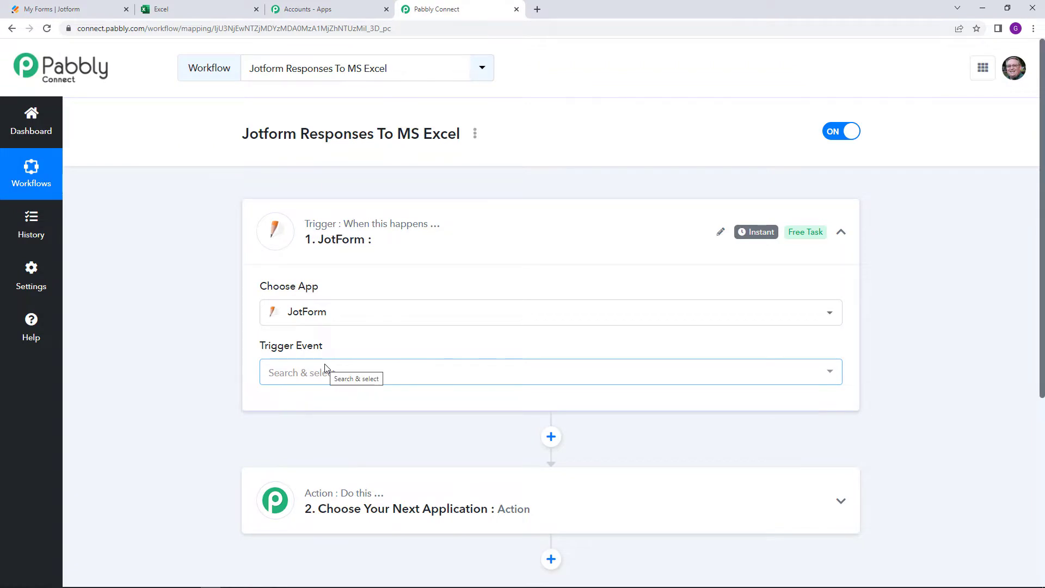
click(329, 372)
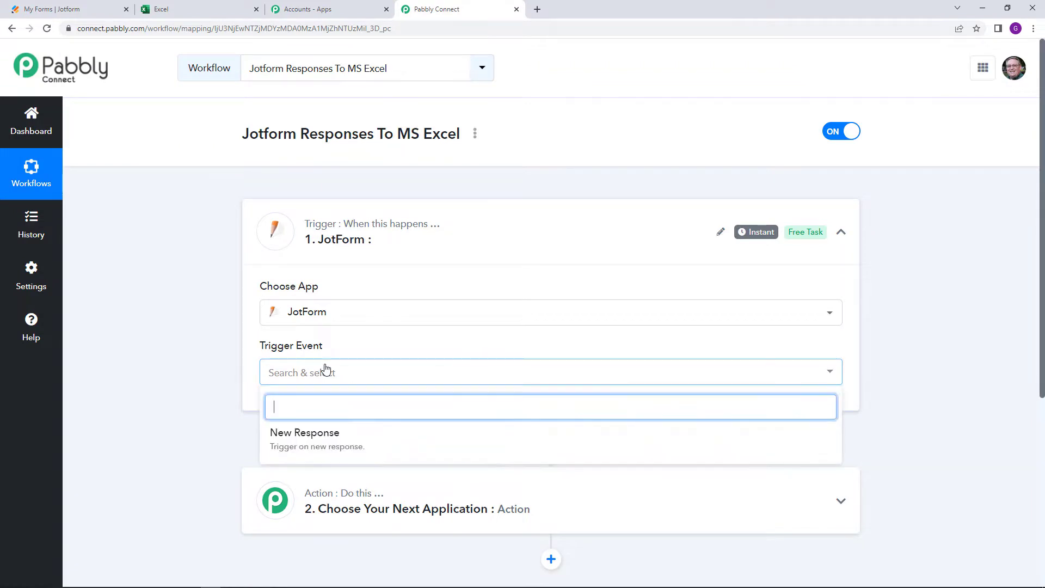
click(384, 448)
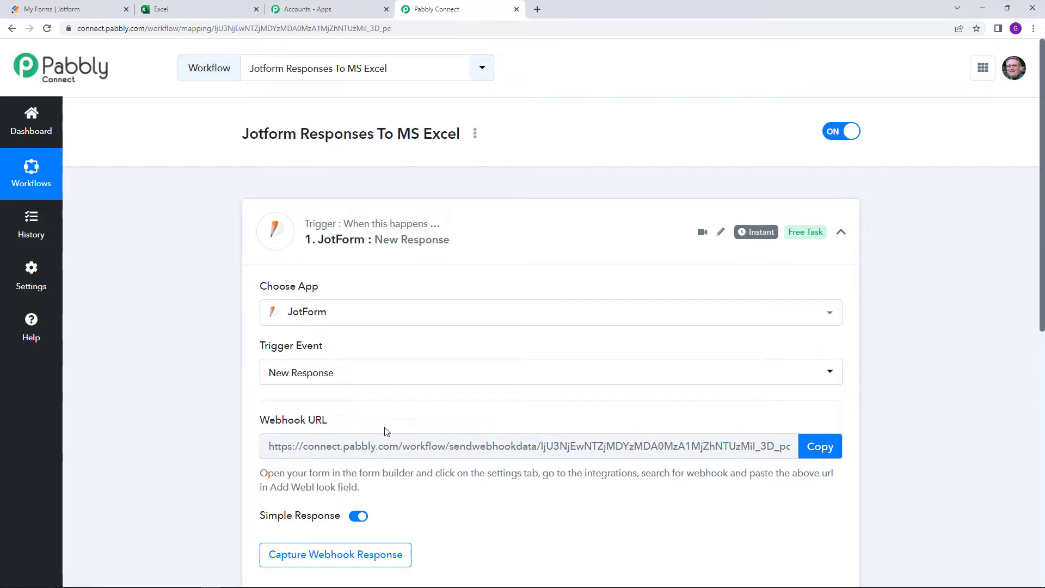
Copy the trigger's webhook URL, switch to Jotform and open the Registration Form for editing
mouse_move(280, 427)
click(822, 449)
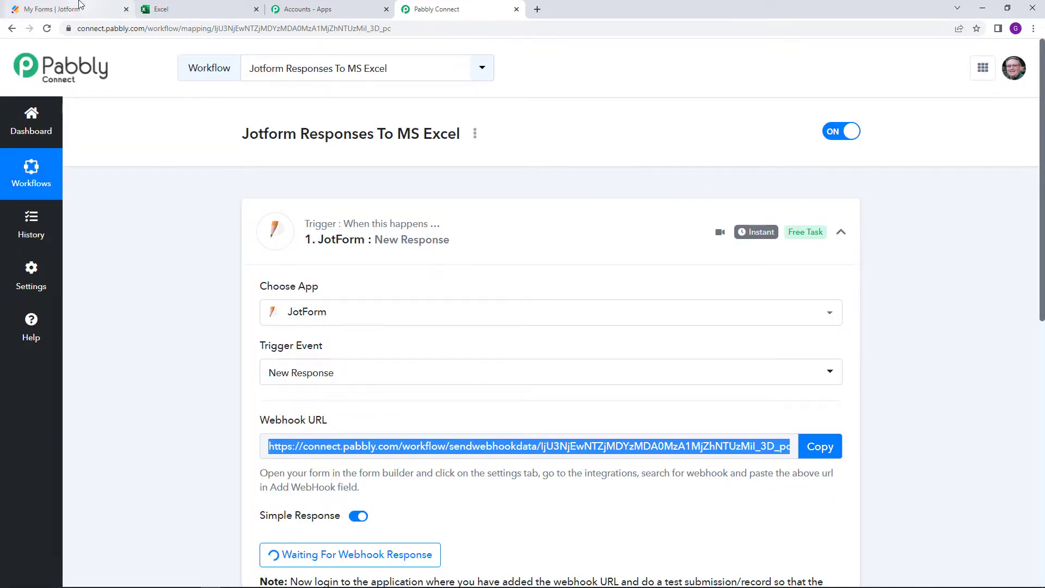
click(111, 5)
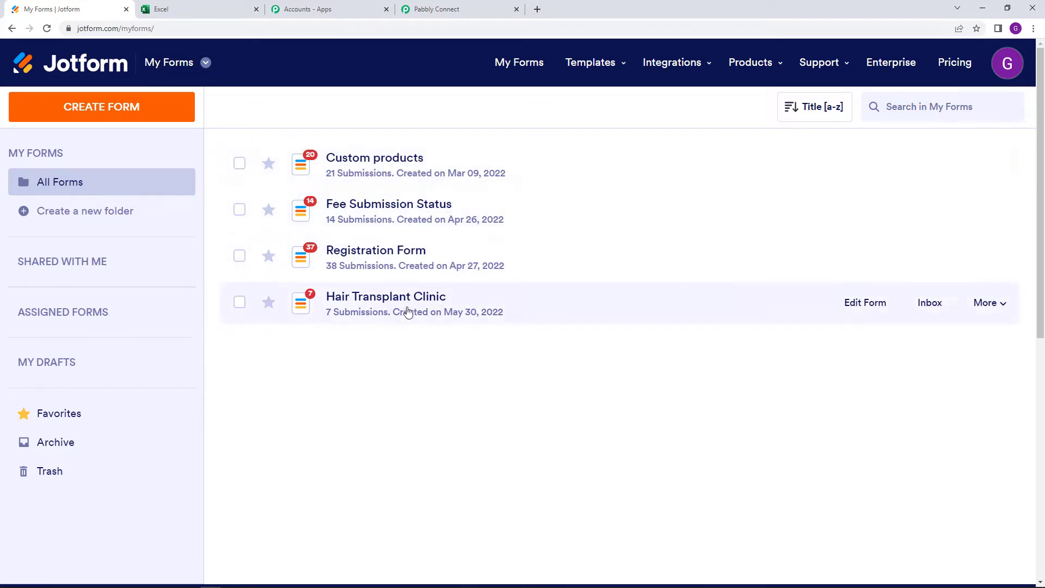
mouse_move(417, 265)
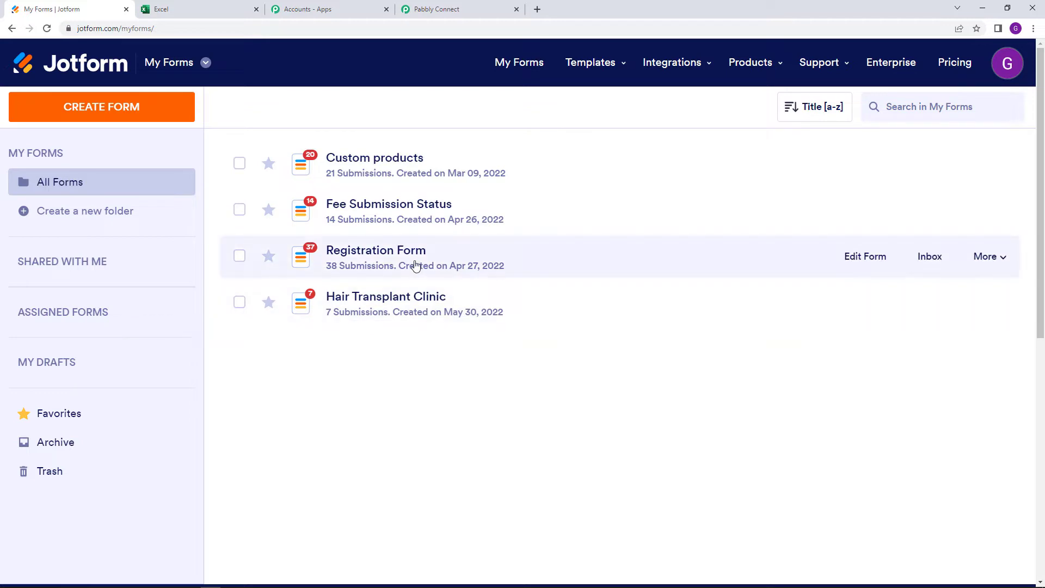
click(797, 267)
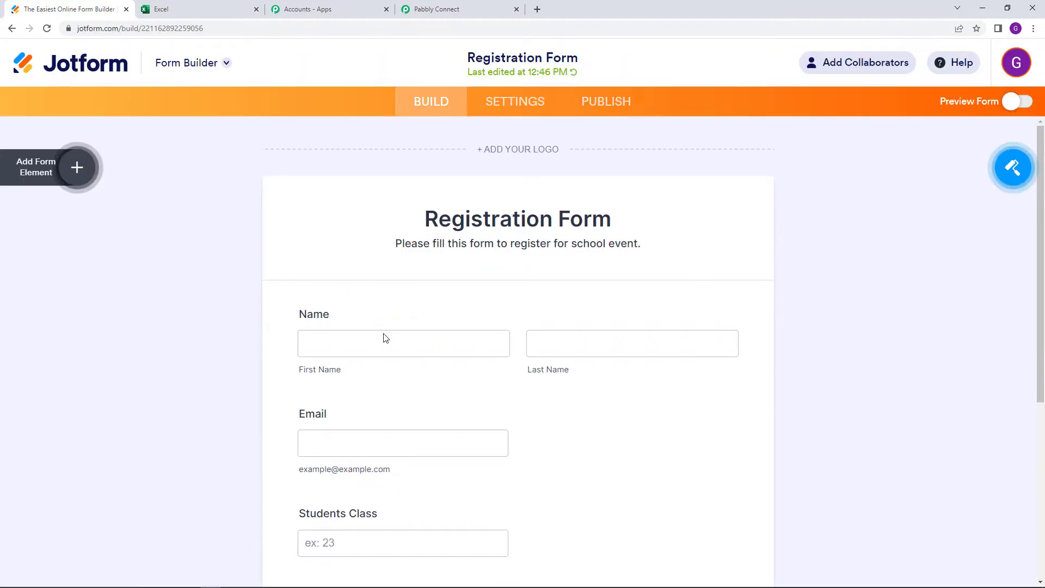
Search the Registration Form's integration settings for "webhook" and open the WebHooks integration
scroll(543, 243, down, 2)
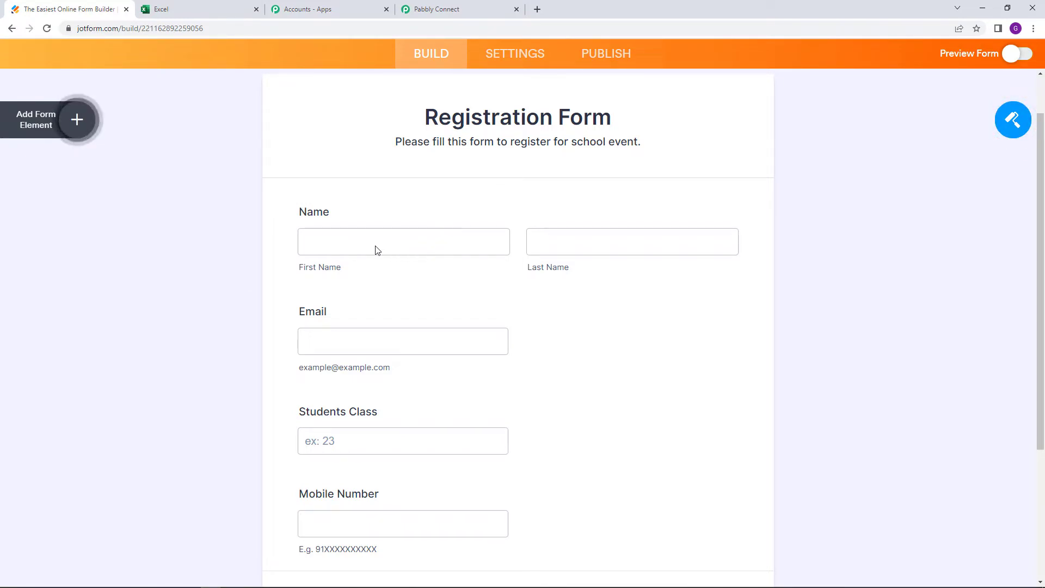
scroll(360, 326, down, 1)
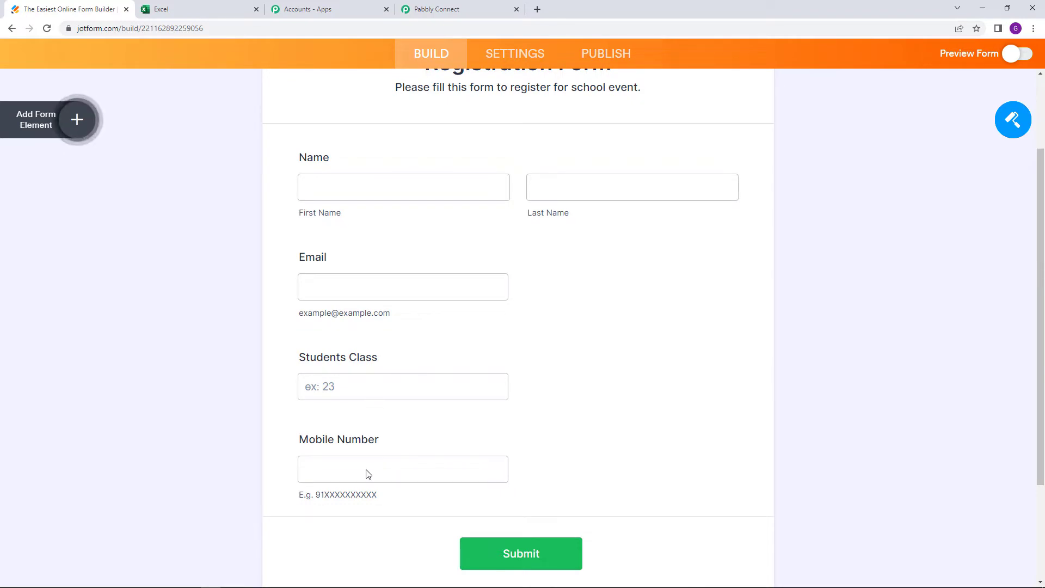
scroll(432, 381, up, 2)
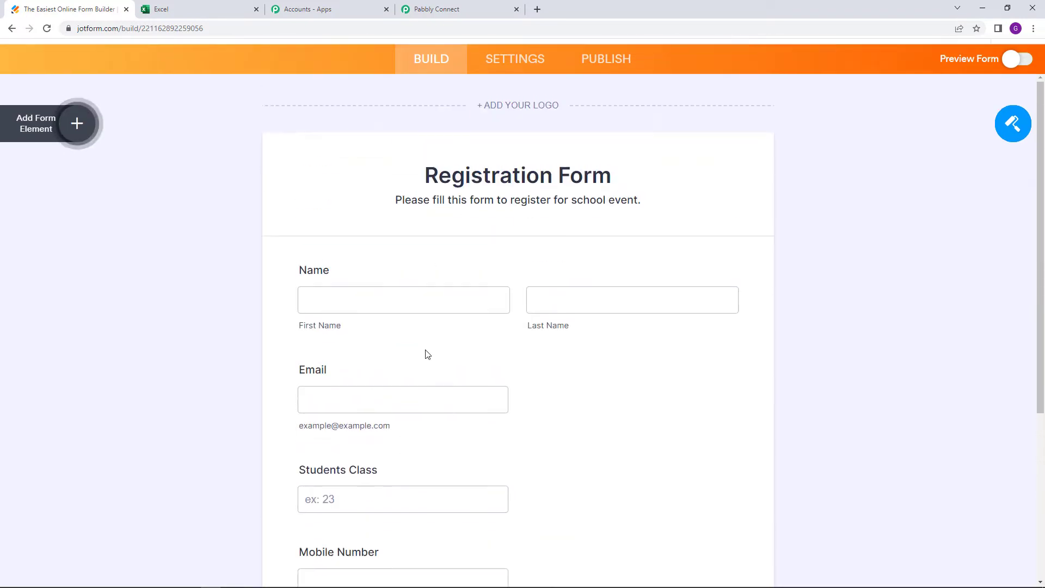
scroll(445, 303, down, 1)
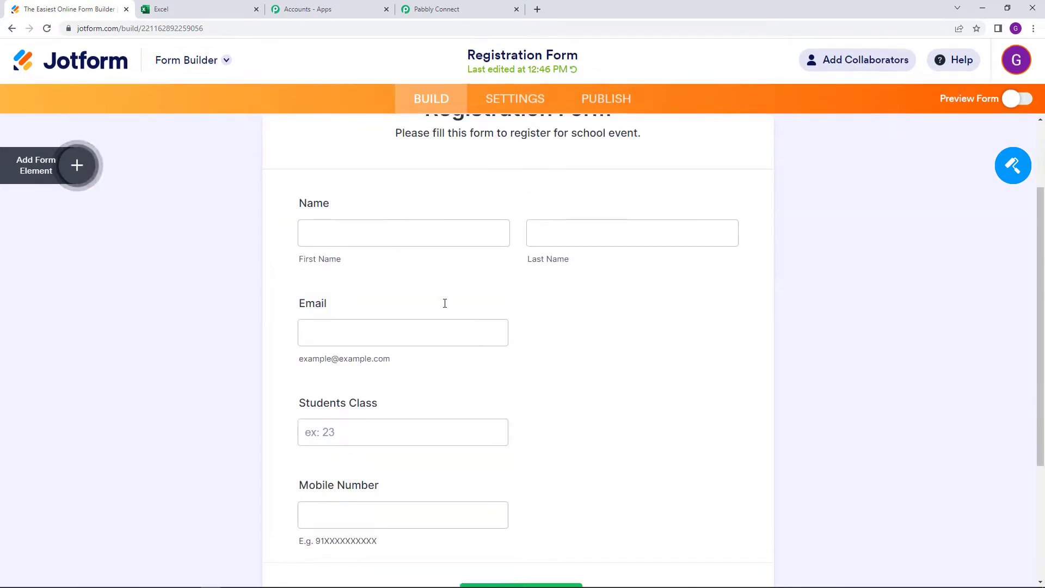
scroll(445, 303, up, 2)
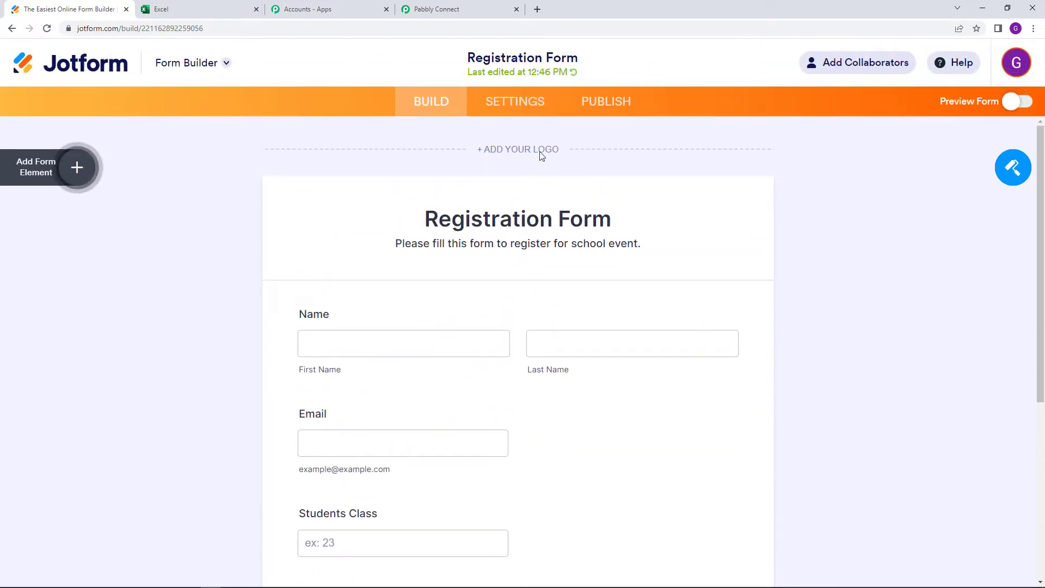
click(527, 110)
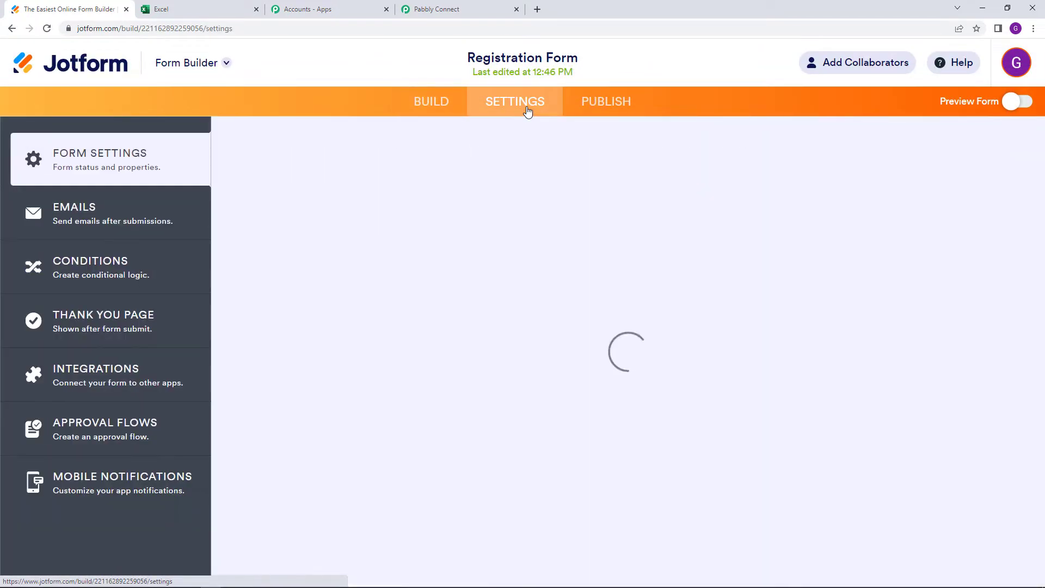
click(144, 375)
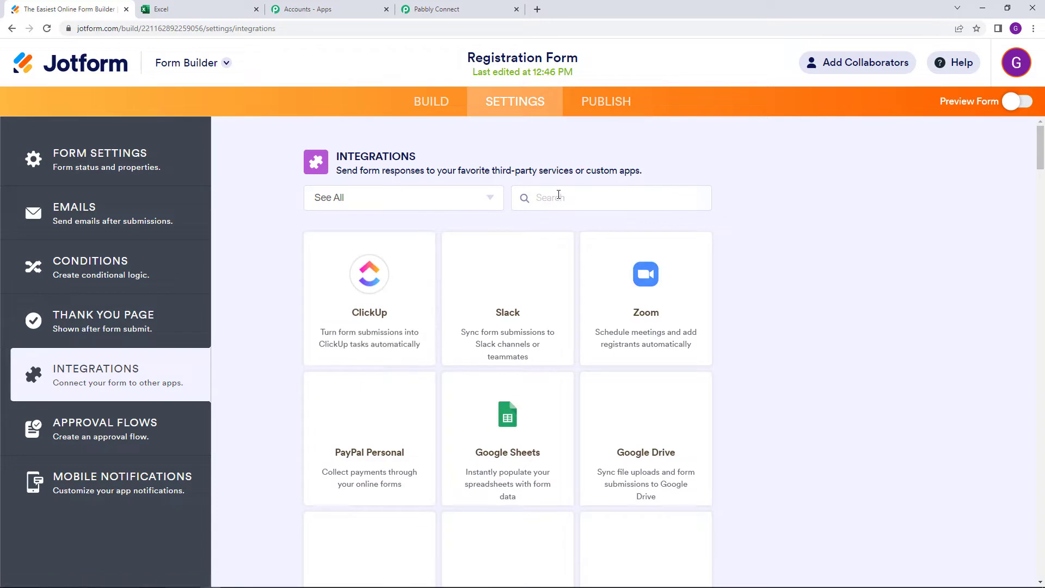
text(webhook)
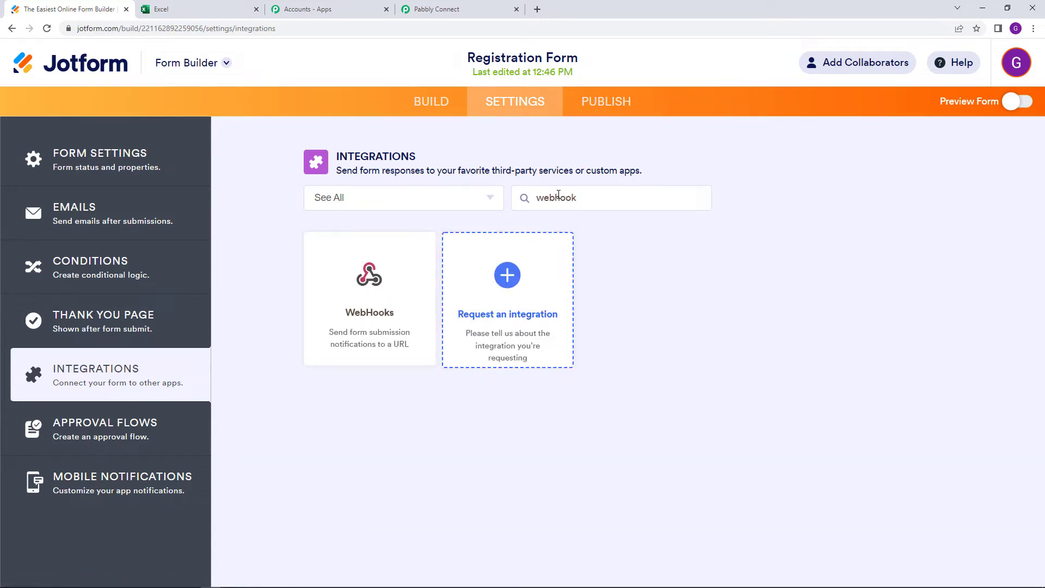
click(399, 300)
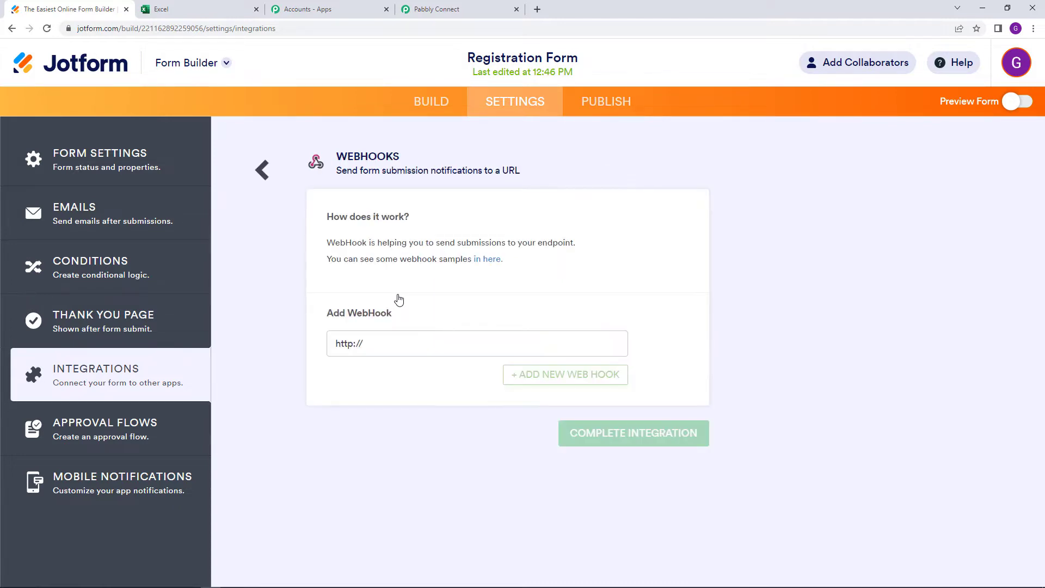
Replace the default webhook address with the copied Pabbly webhook URL and complete the integration
double_click(405, 344)
triple_click(405, 344)
right_click(405, 344)
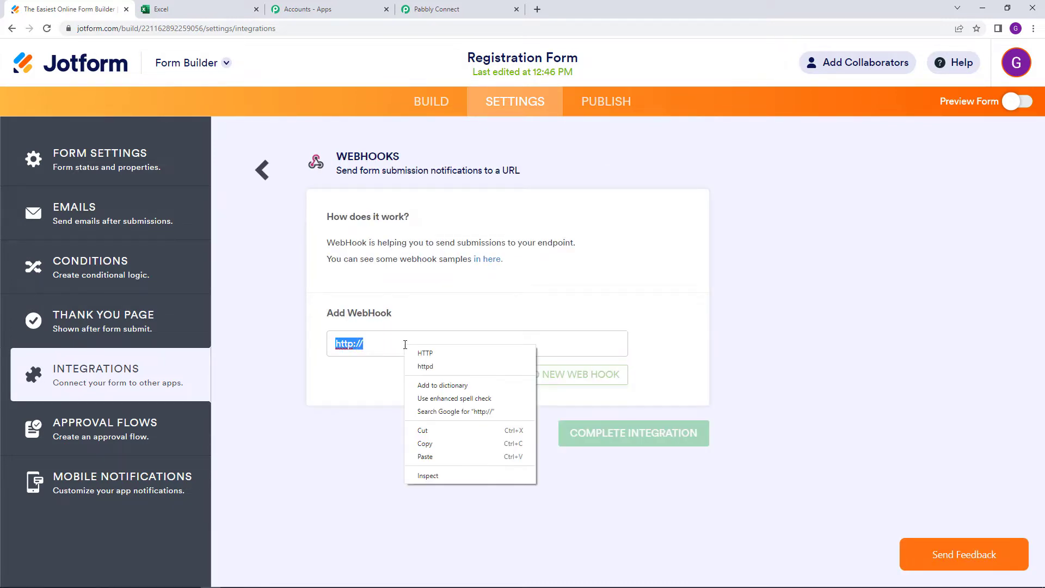
click(473, 457)
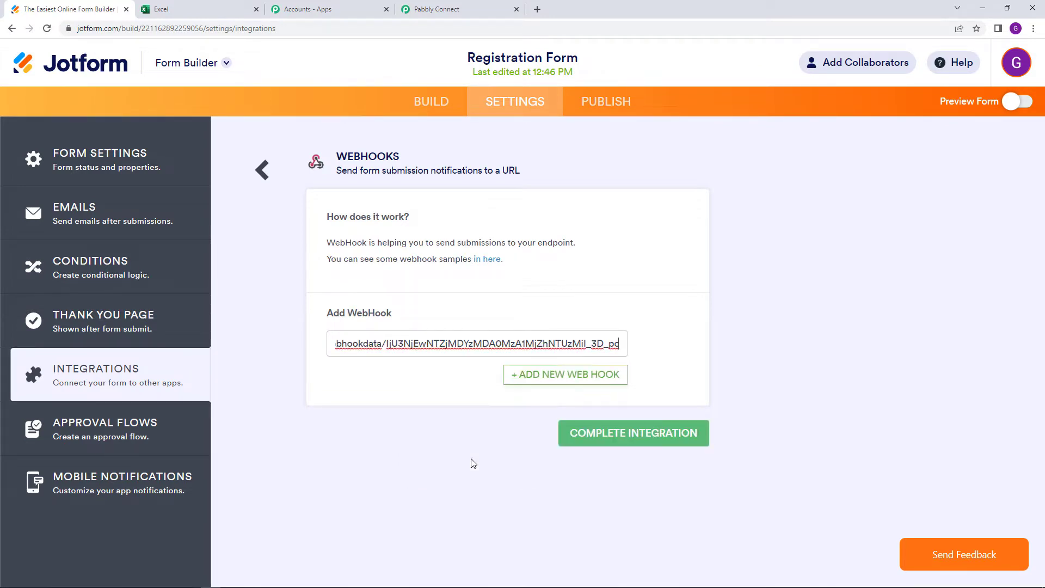
click(601, 443)
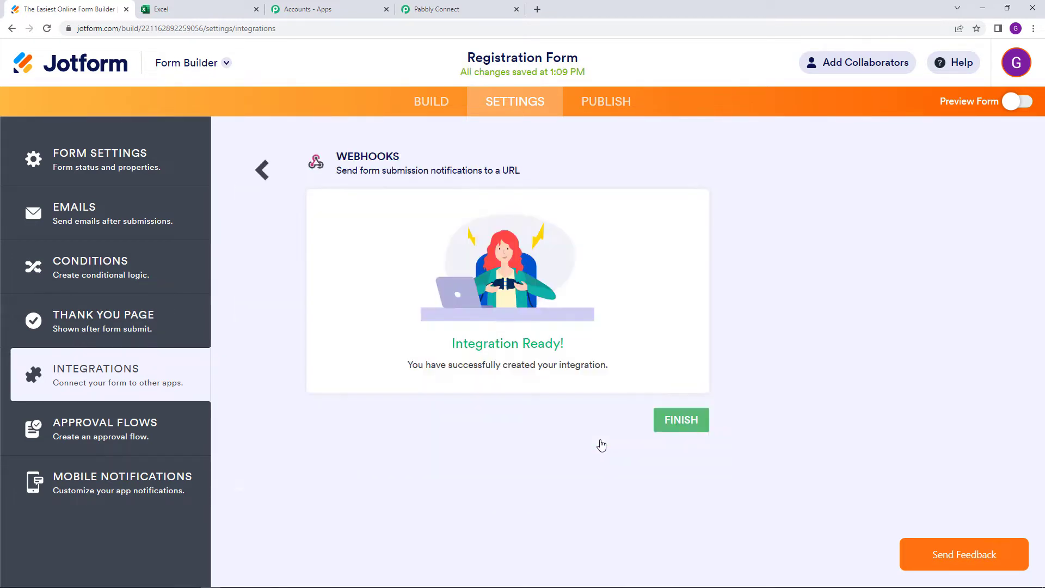
click(679, 418)
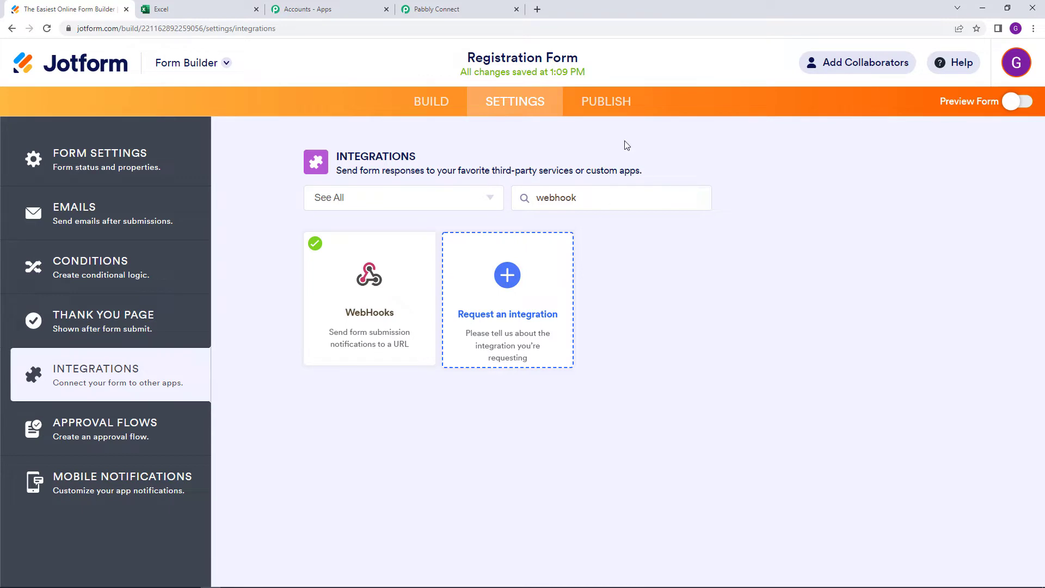
Open the published Registration Form from its direct share link in a new tab
click(622, 118)
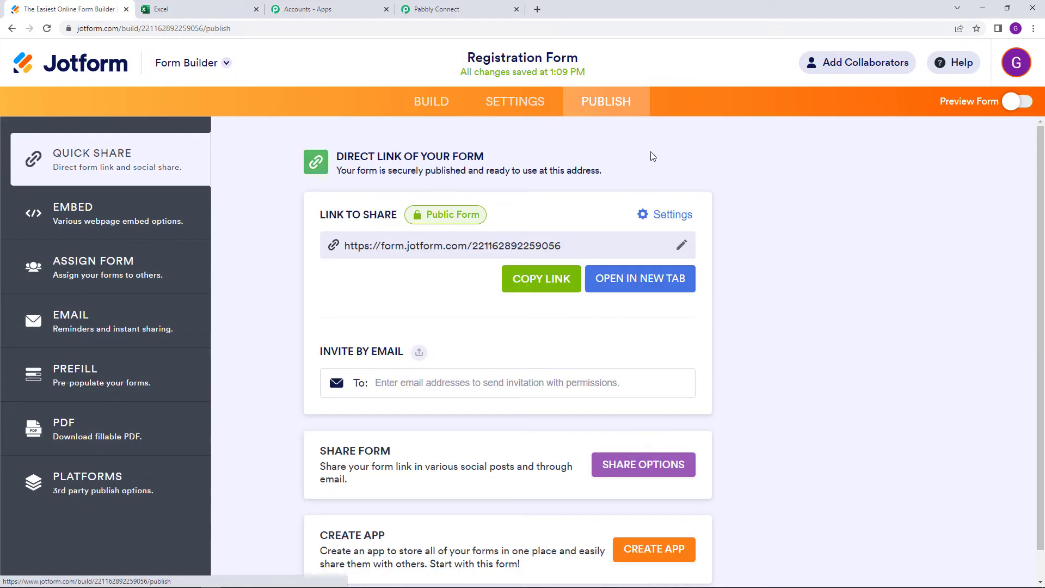
click(663, 287)
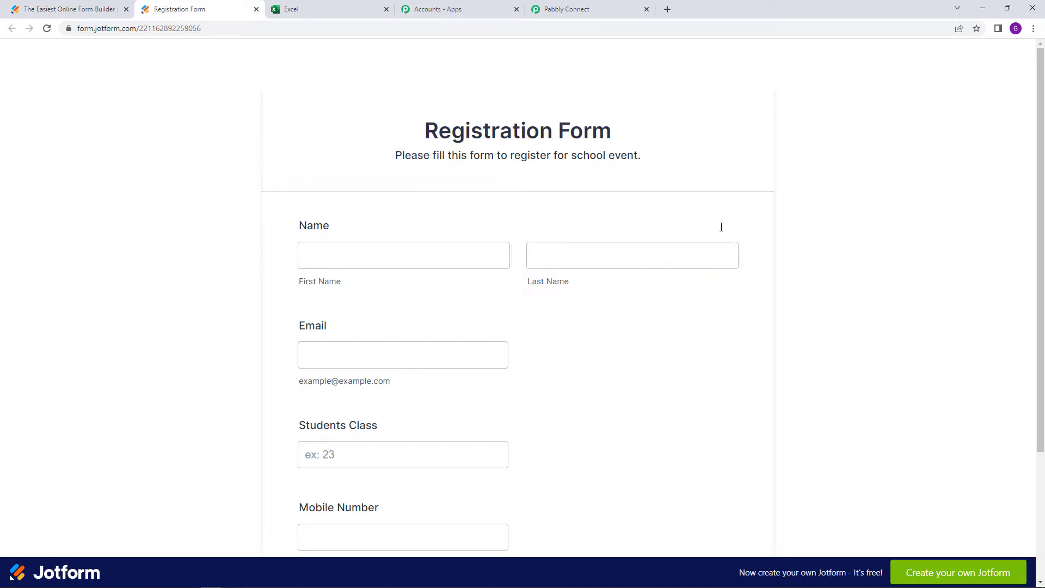
scroll(568, 399, down, 1)
Switch to Pabbly Connect and check the JotForm trigger's webhook response status and note
click(566, 10)
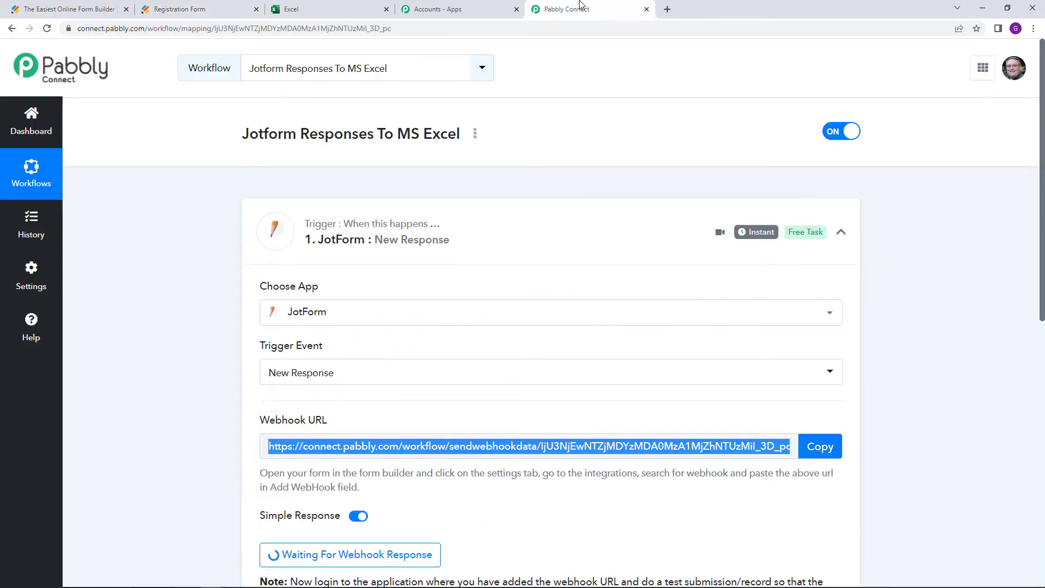
scroll(553, 451, down, 2)
scroll(553, 451, down, 1)
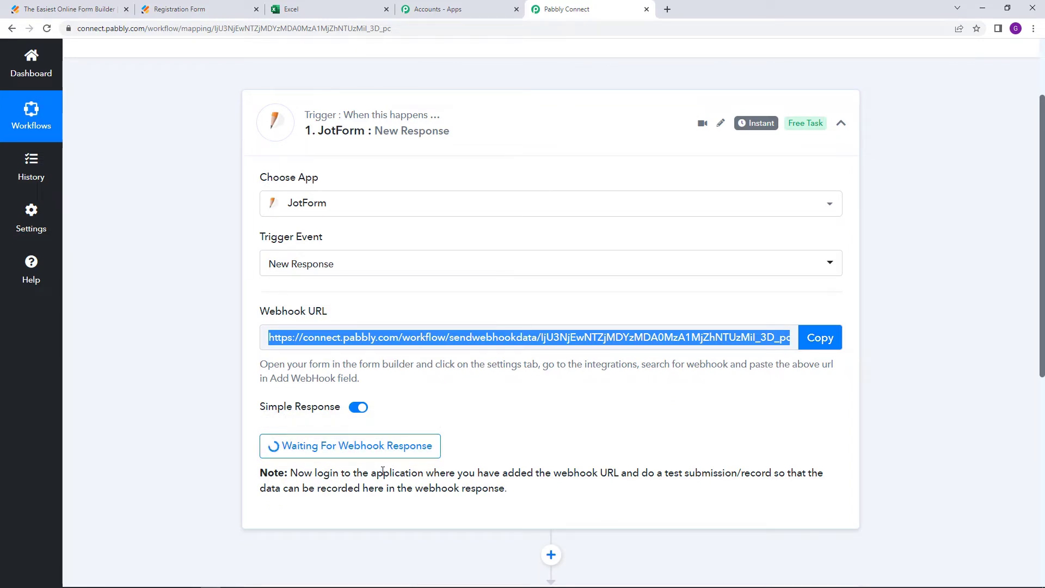
Switch to the published Registration Form and fill in the test registrant's first name, last name and email
click(212, 5)
click(328, 254)
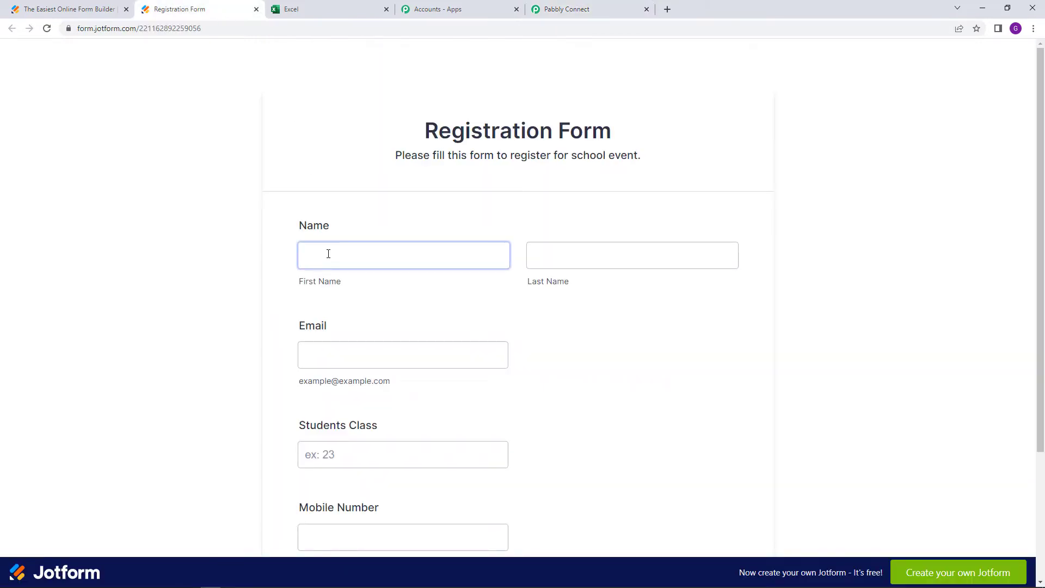
click(329, 254)
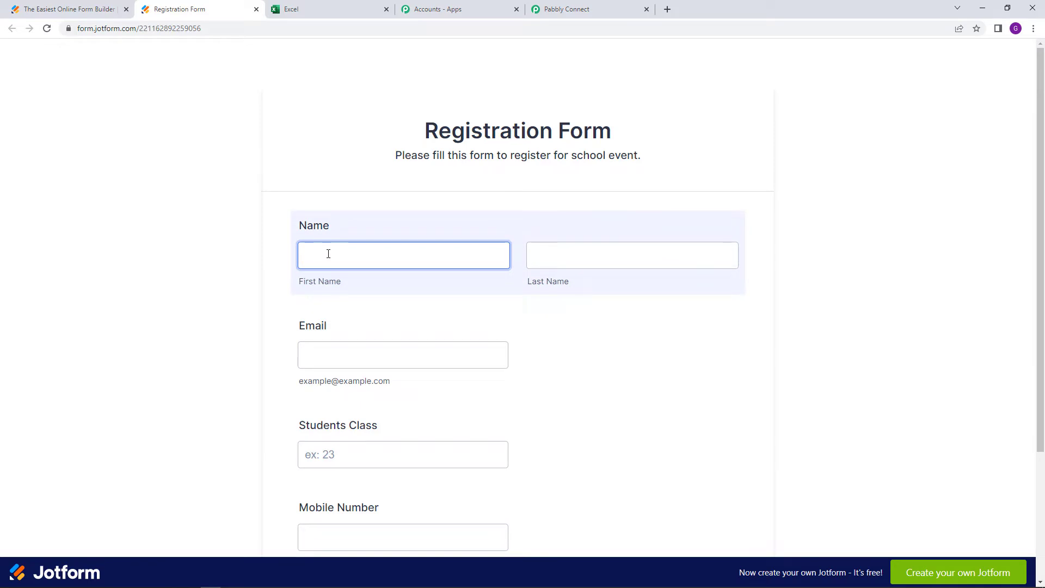
text(Demo)
click(595, 259)
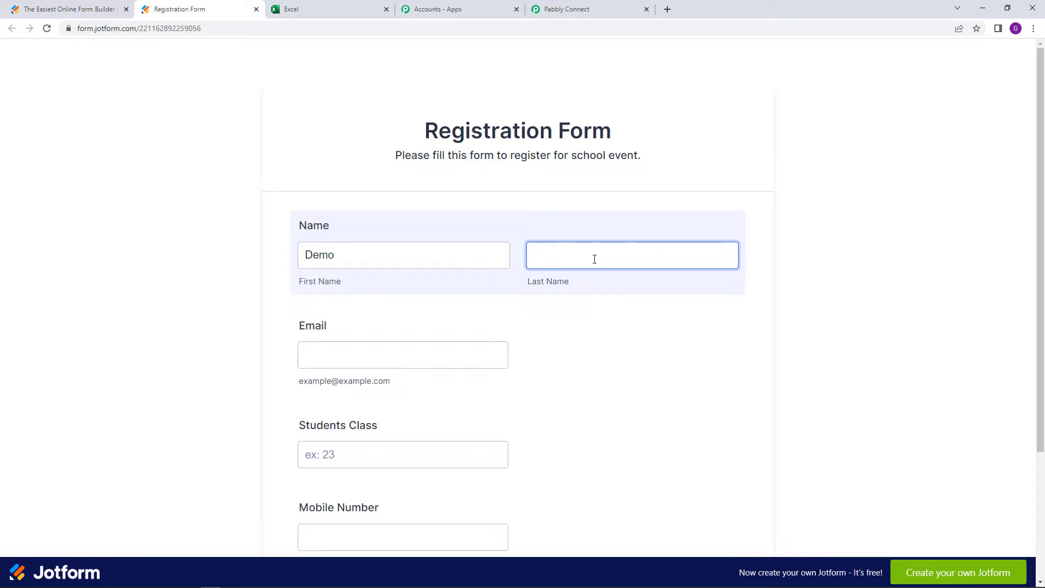
text(Dummy)
click(397, 352)
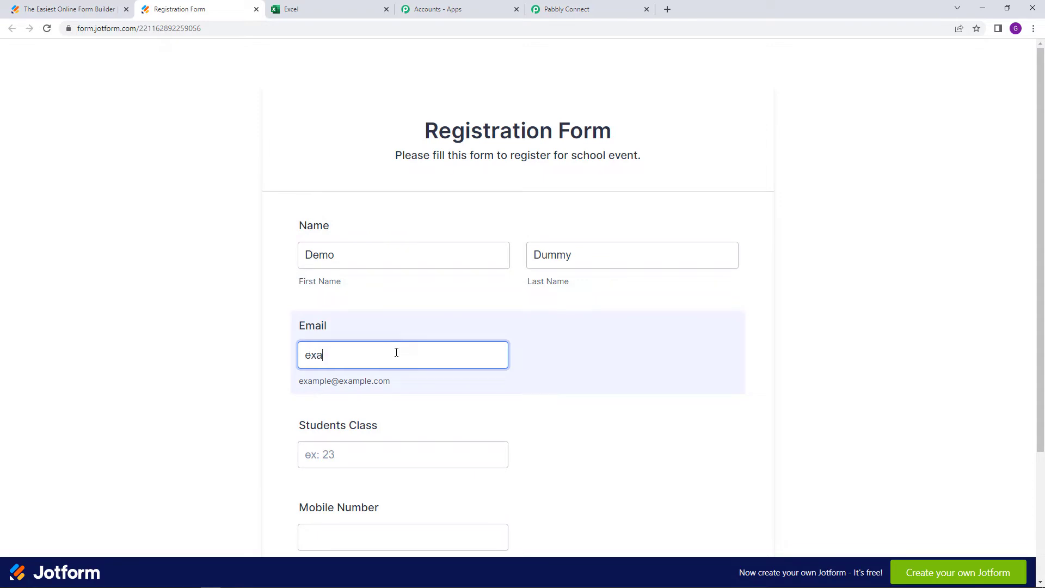
text(example@example.com)
Enter 8 as the students class, fill in the test mobile number and submit the Registration Form
click(327, 457)
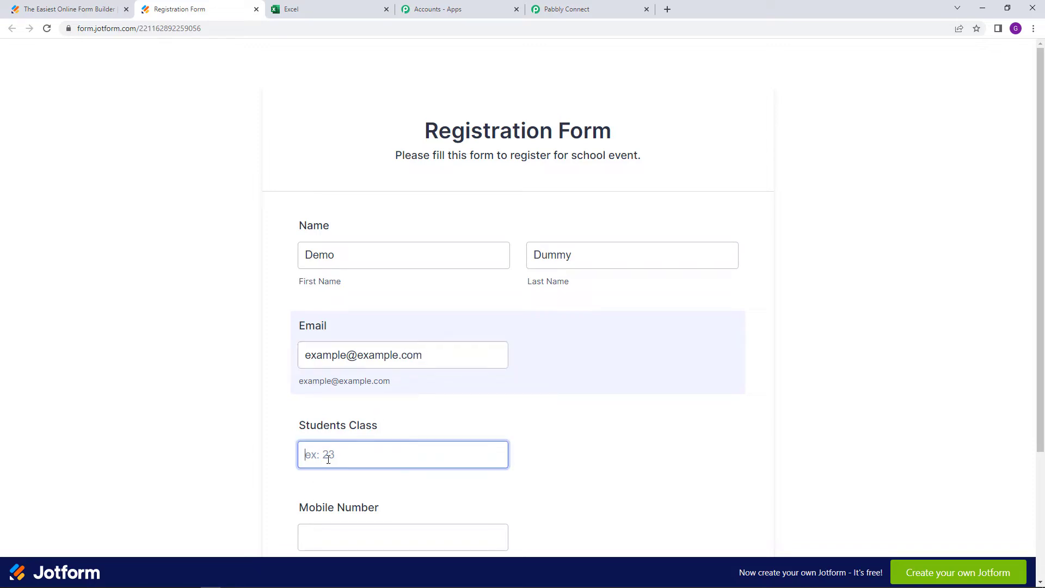
text(8)
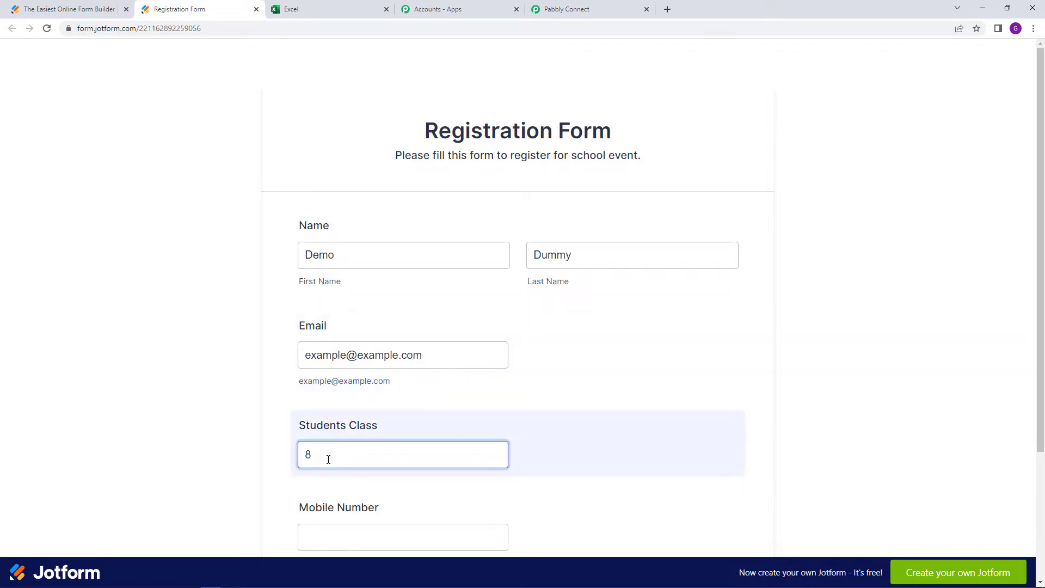
scroll(329, 459, down, 2)
click(375, 425)
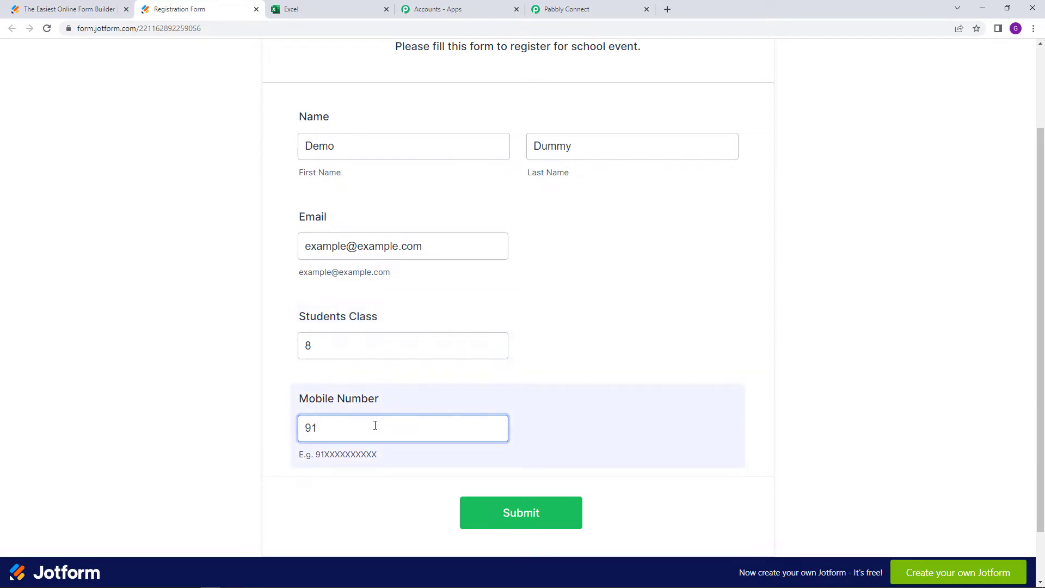
text(919000000000)
scroll(443, 381, up, 2)
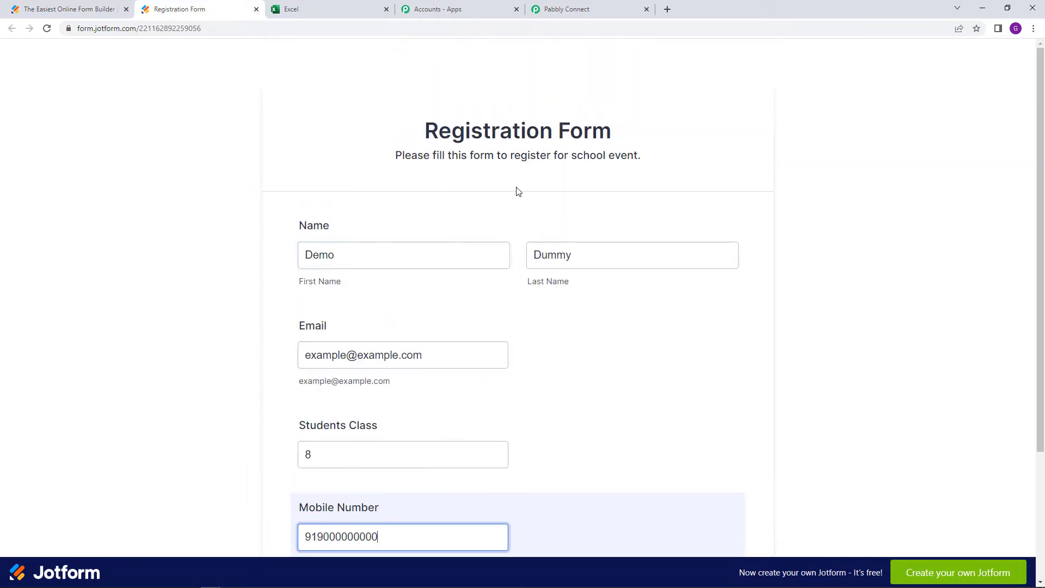
scroll(544, 212, down, 1)
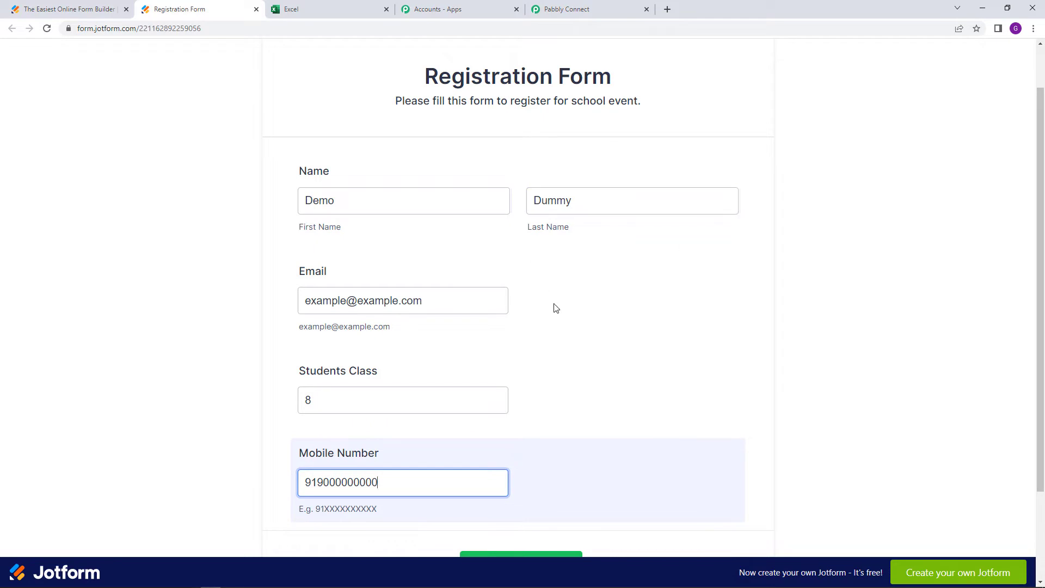
scroll(555, 308, down, 2)
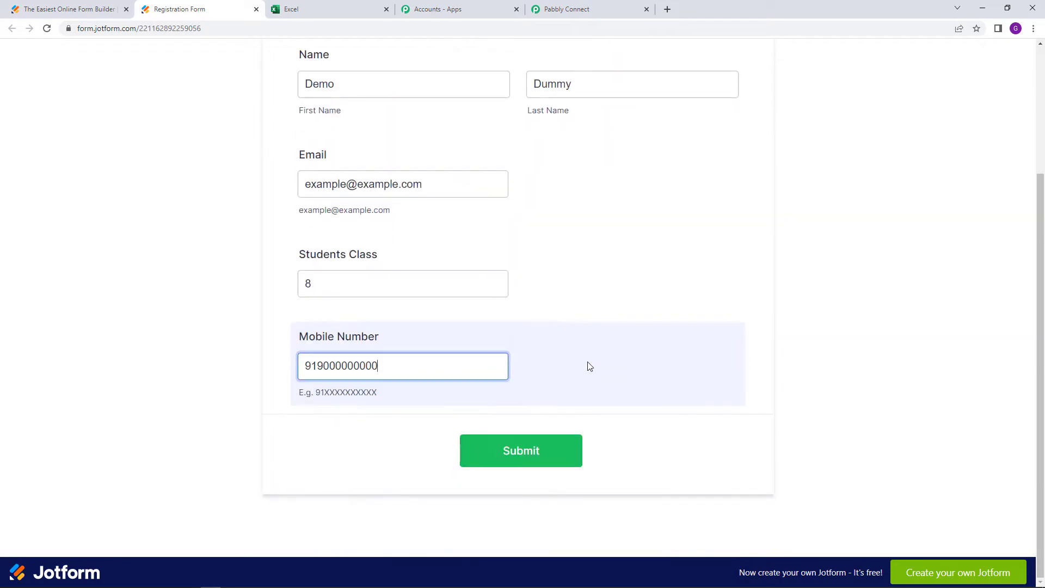
click(550, 448)
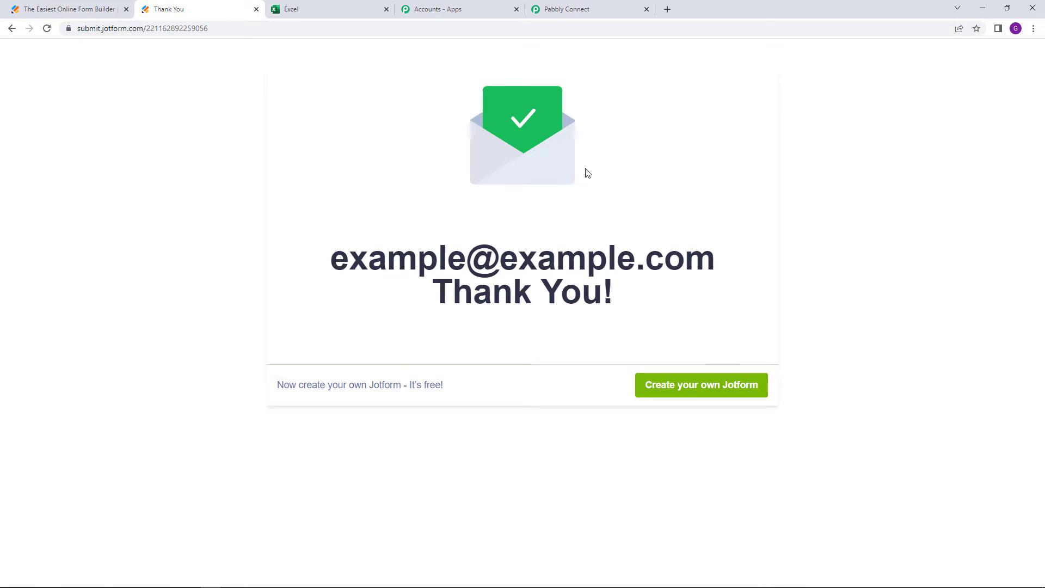
Switch to Pabbly Connect and examine the received JotForm response, including the Pretty value and the name, email, class and mobile number fields
click(594, 6)
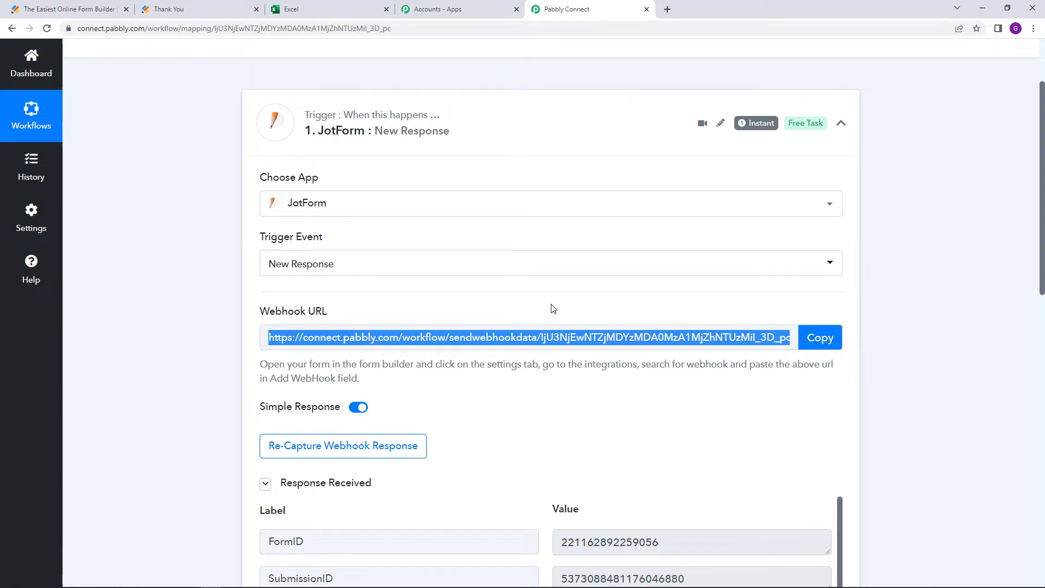
scroll(585, 414, down, 2)
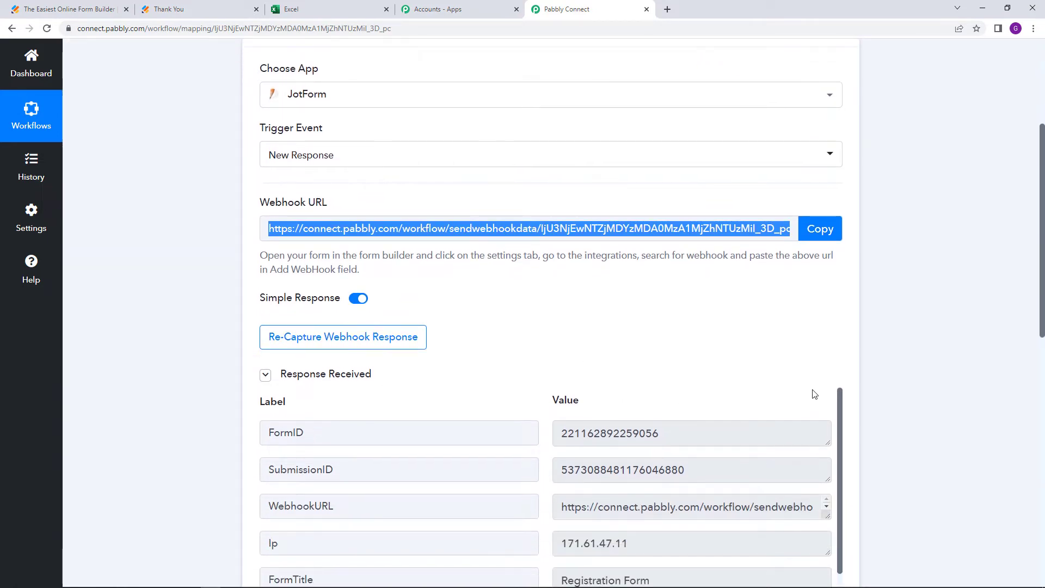
scroll(879, 348, down, 1)
scroll(896, 351, down, 6)
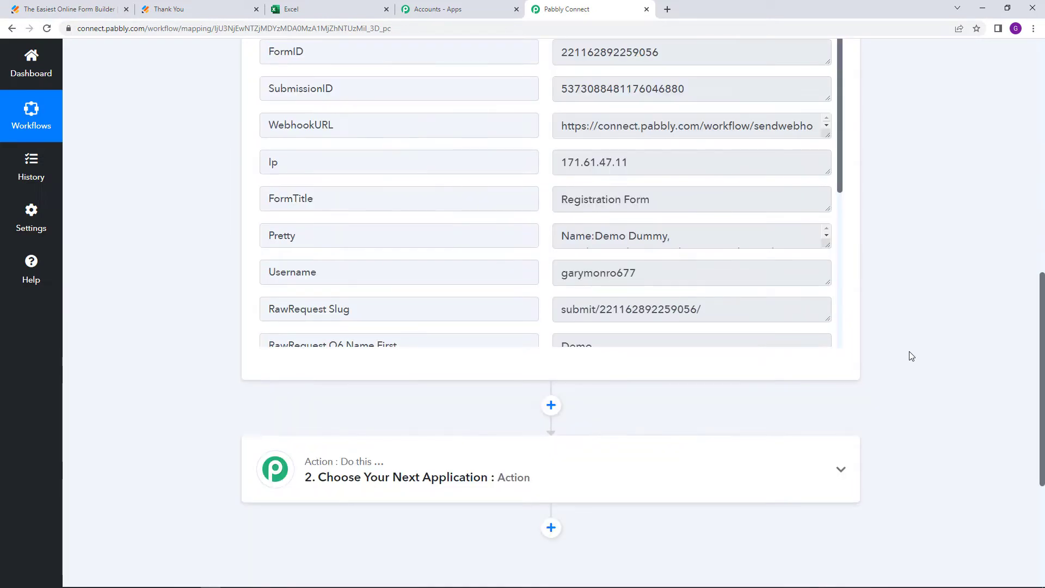
scroll(911, 355, up, 2)
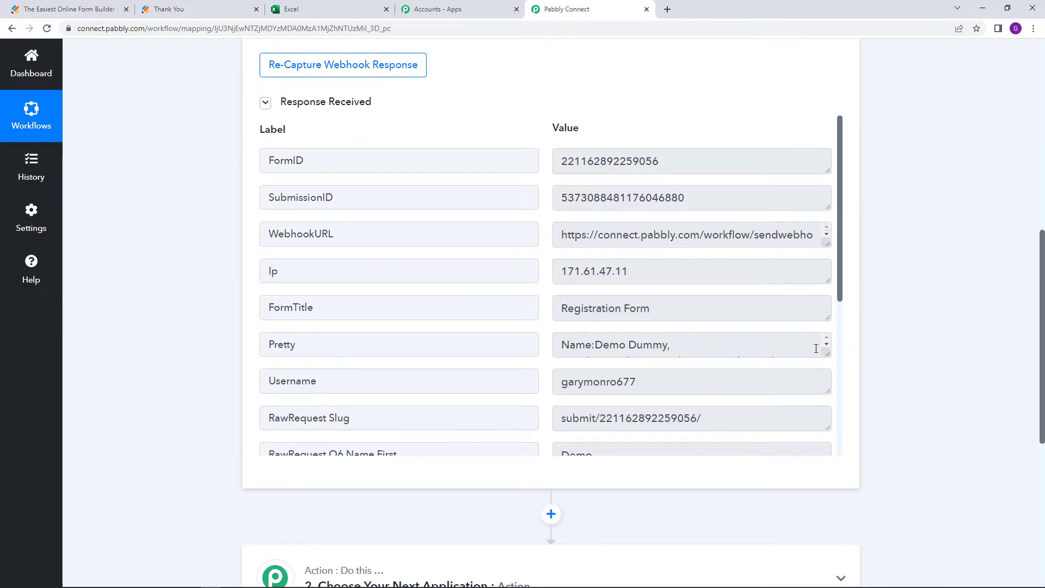
mouse_move(826, 351)
mouse_down()
mouse_move(825, 391)
mouse_move(812, 349)
mouse_up()
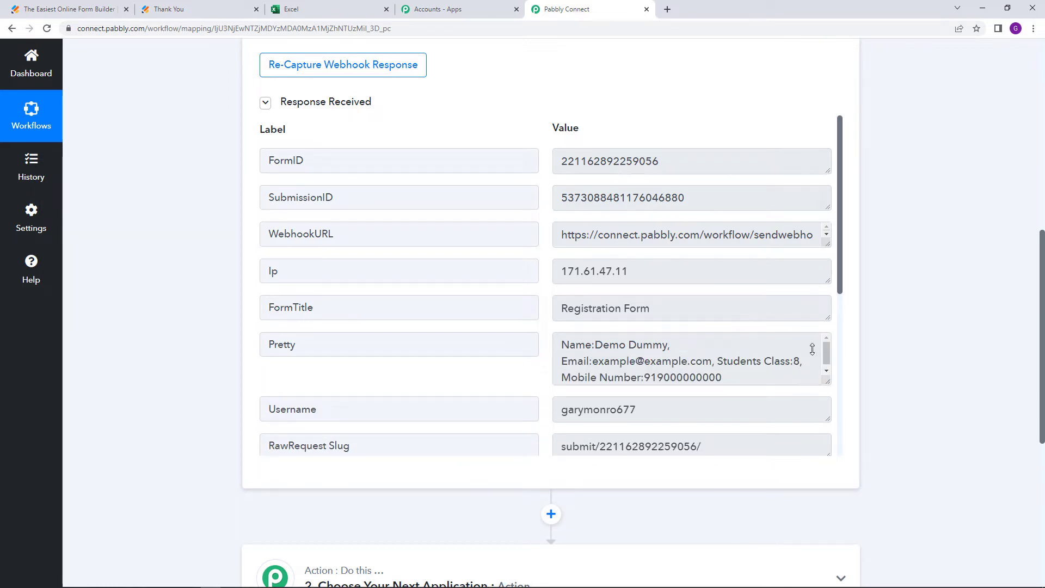
scroll(756, 369, down, 3)
scroll(758, 370, down, 1)
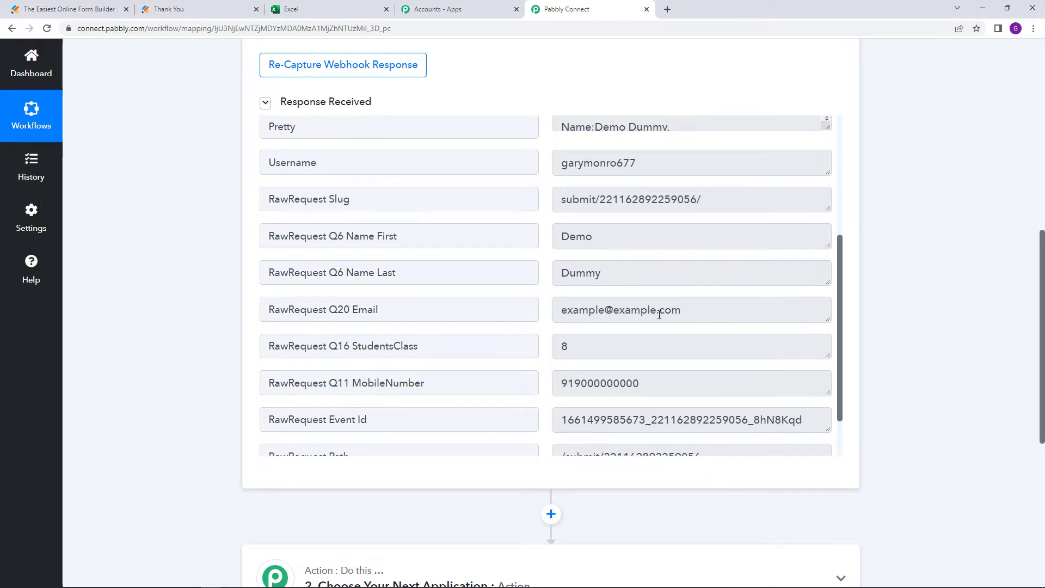
scroll(711, 295, down, 2)
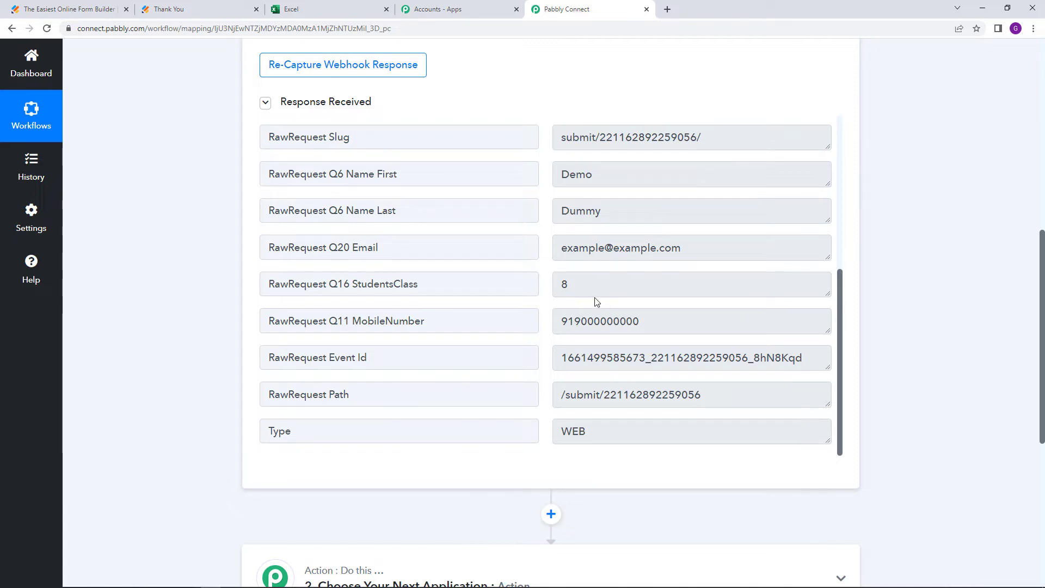
scroll(593, 300, down, 5)
scroll(594, 299, up, 2)
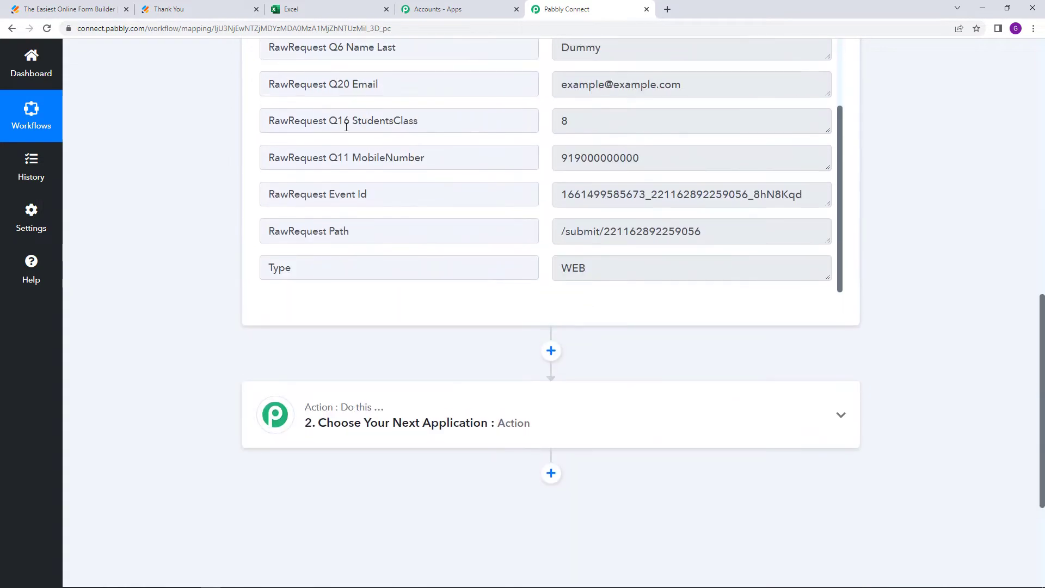
Switch to Excel online, go to OneDrive, search for "re" and open the Registration Details.xlsx workbook
click(294, 6)
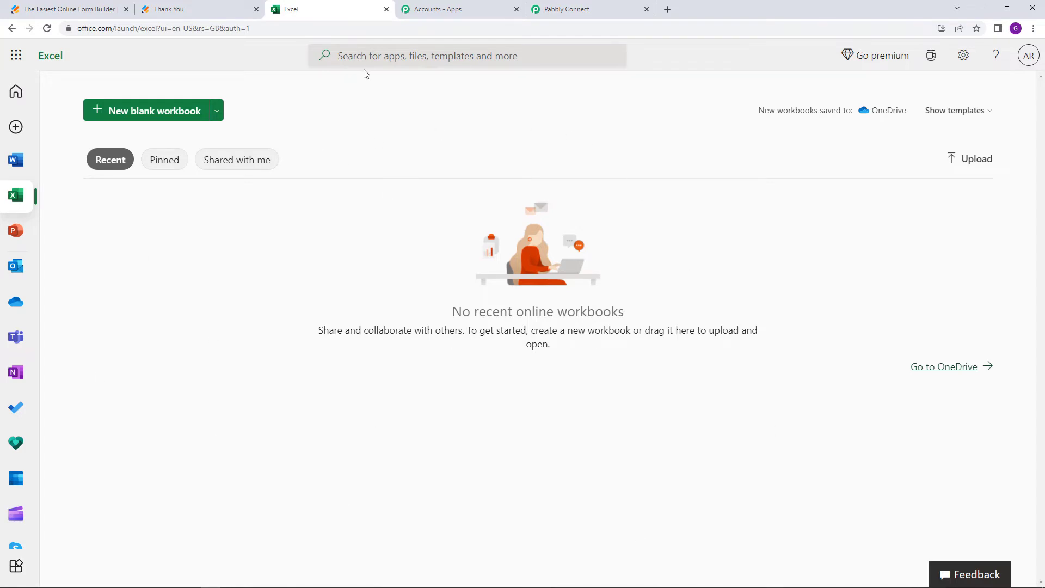
click(943, 370)
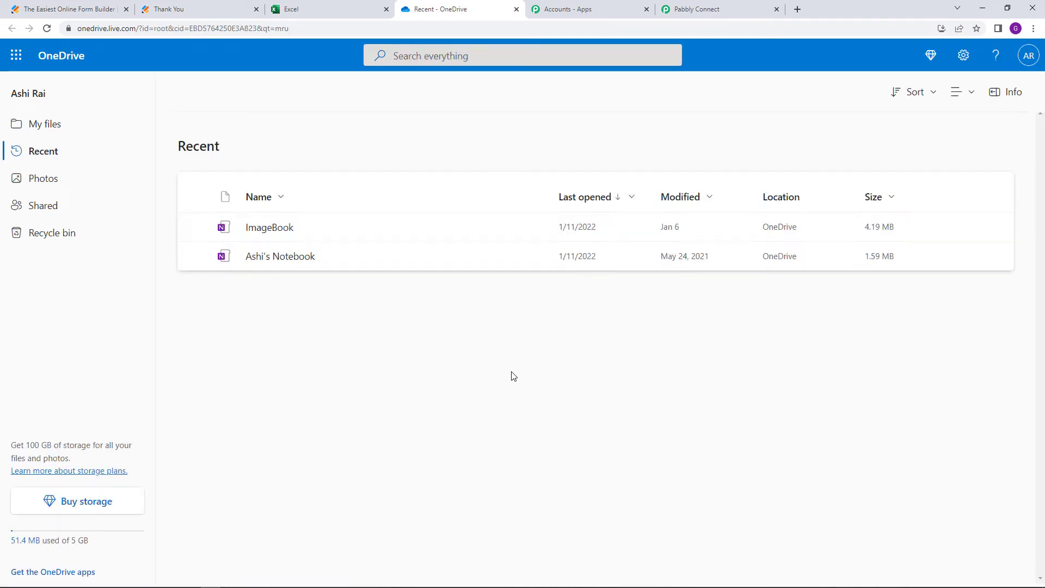
click(506, 56)
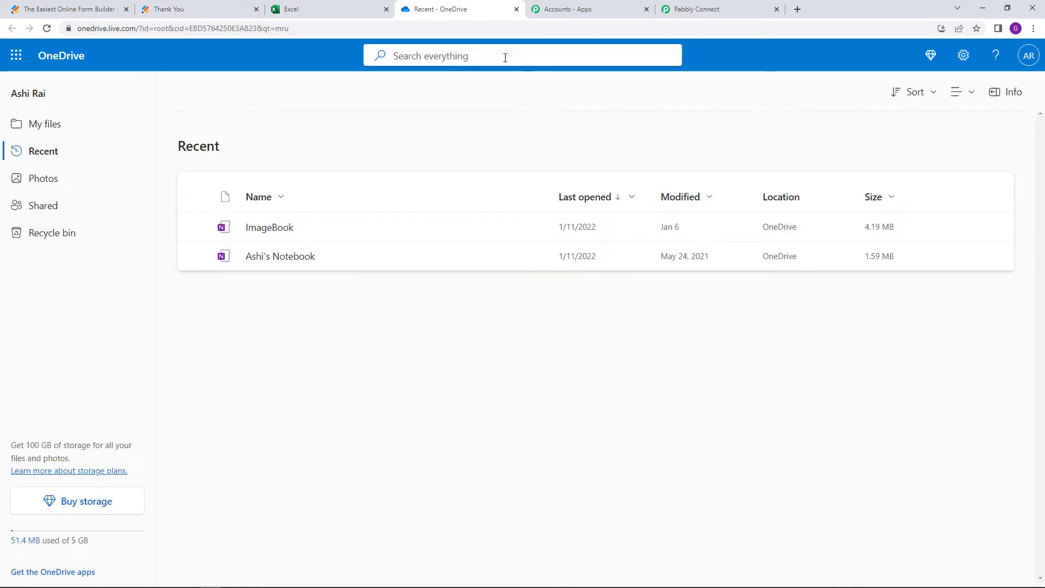
text(re)
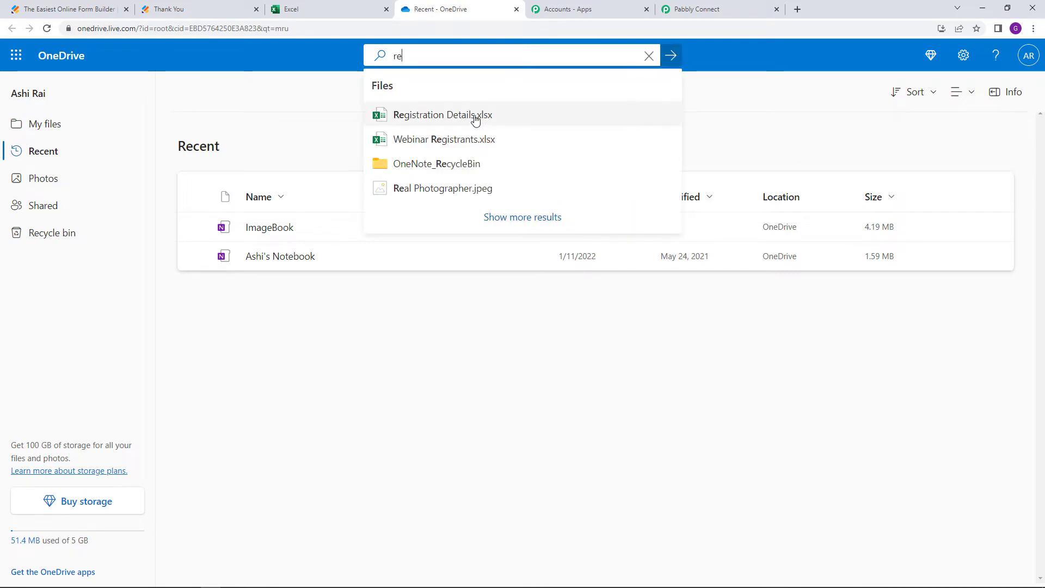
click(475, 120)
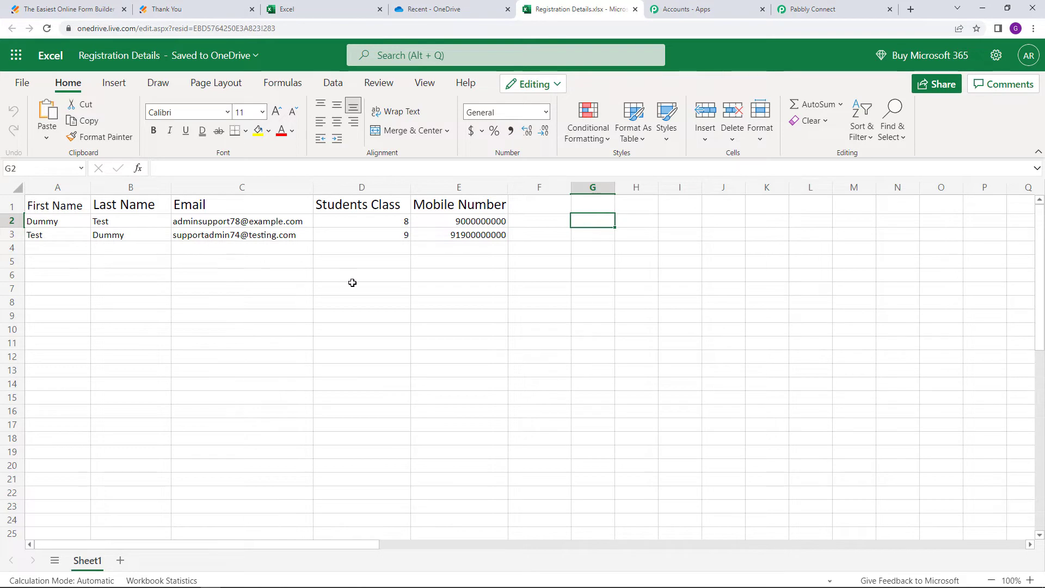
Switch back to Pabbly Connect and set the workflow's action step to Microsoft Excel with the Add Row To Worksheet event
click(795, 4)
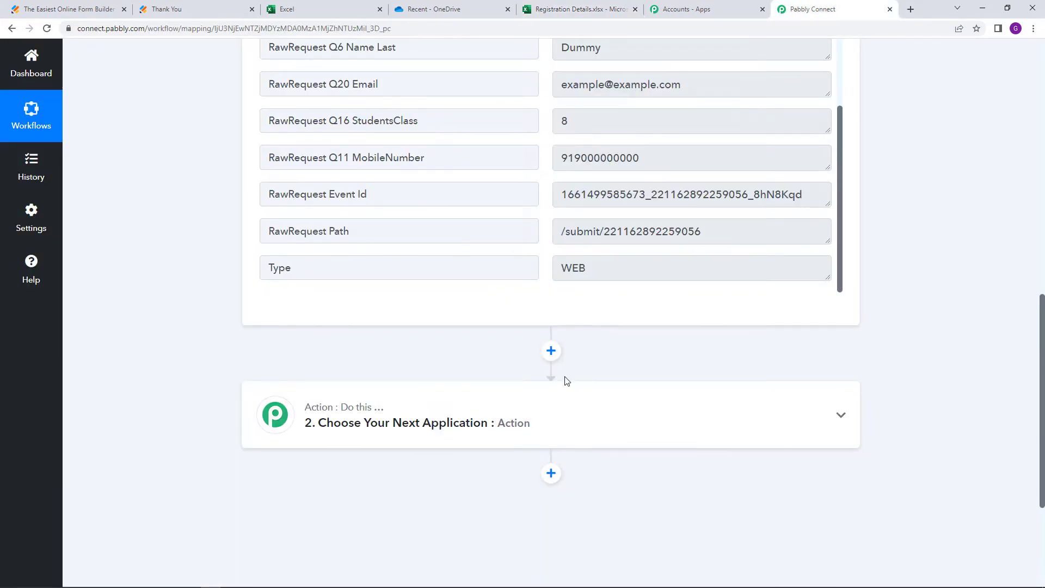
click(490, 422)
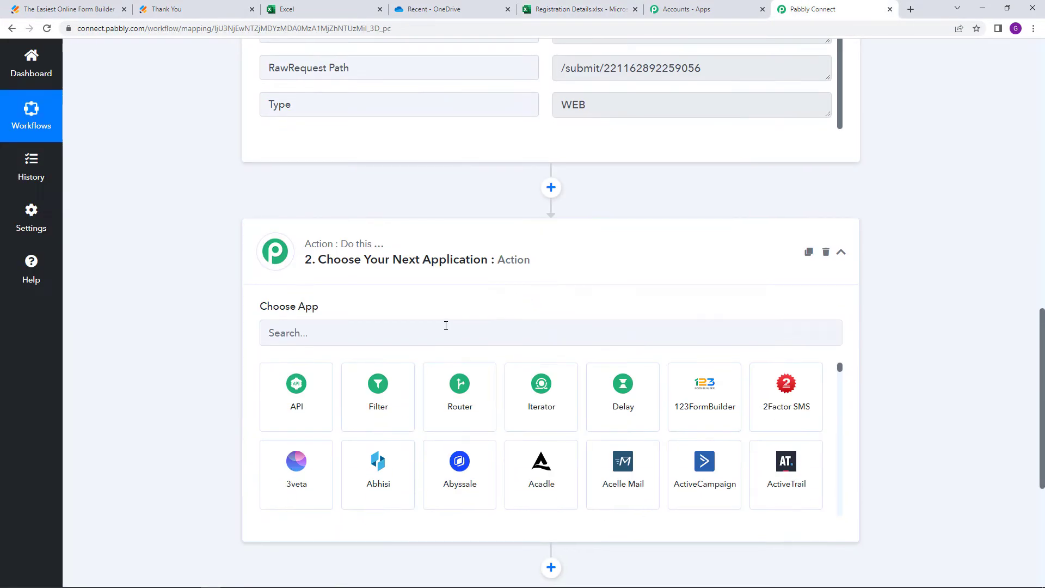
click(446, 329)
text(micr)
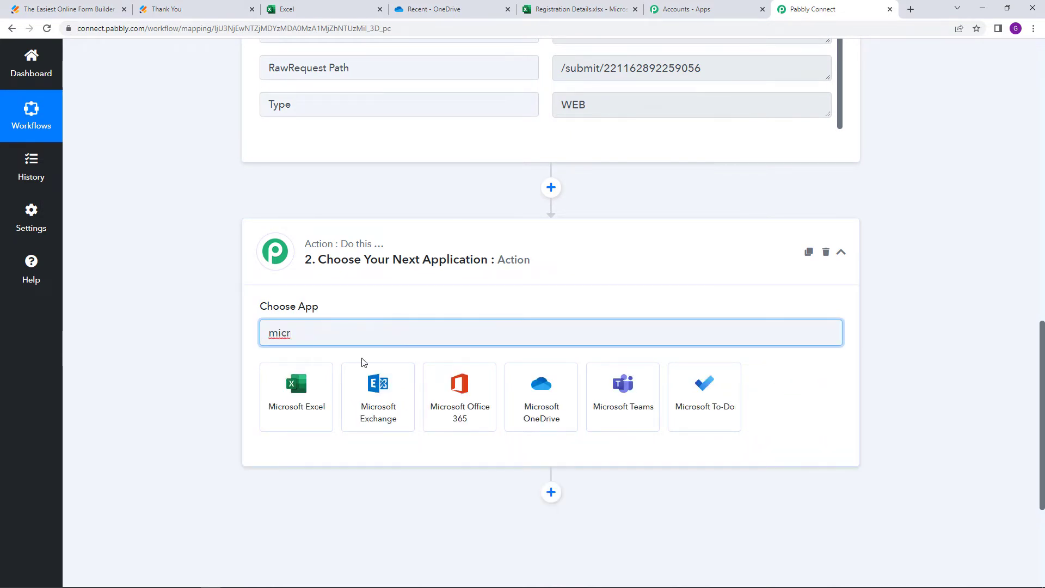
click(285, 401)
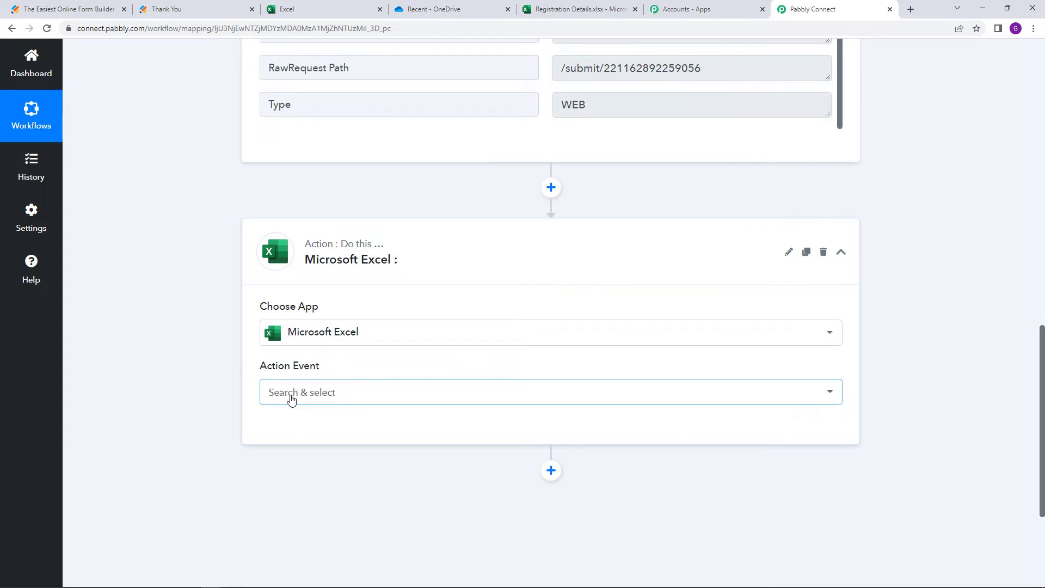
click(292, 399)
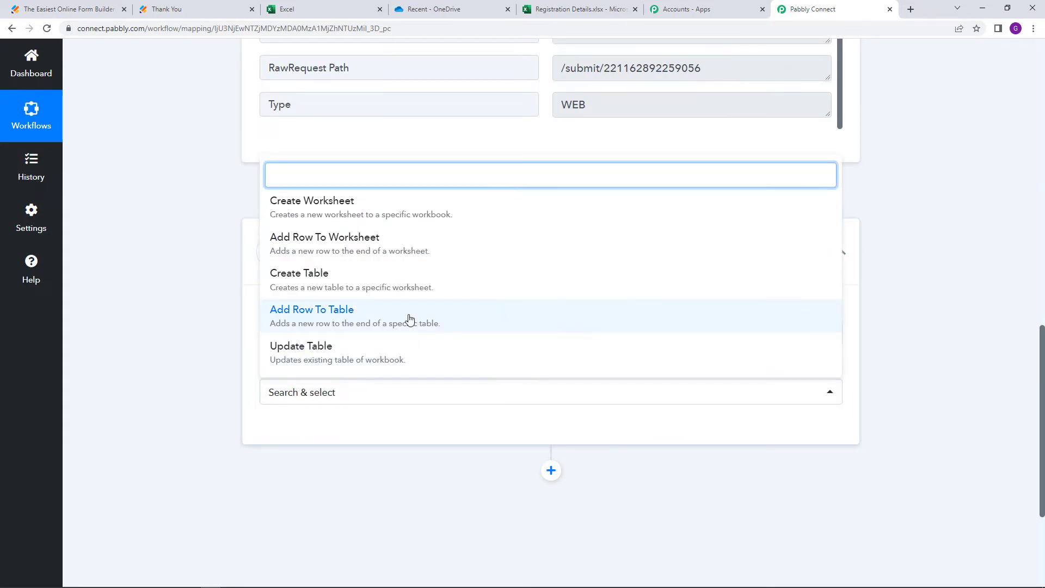
scroll(407, 318, up, 1)
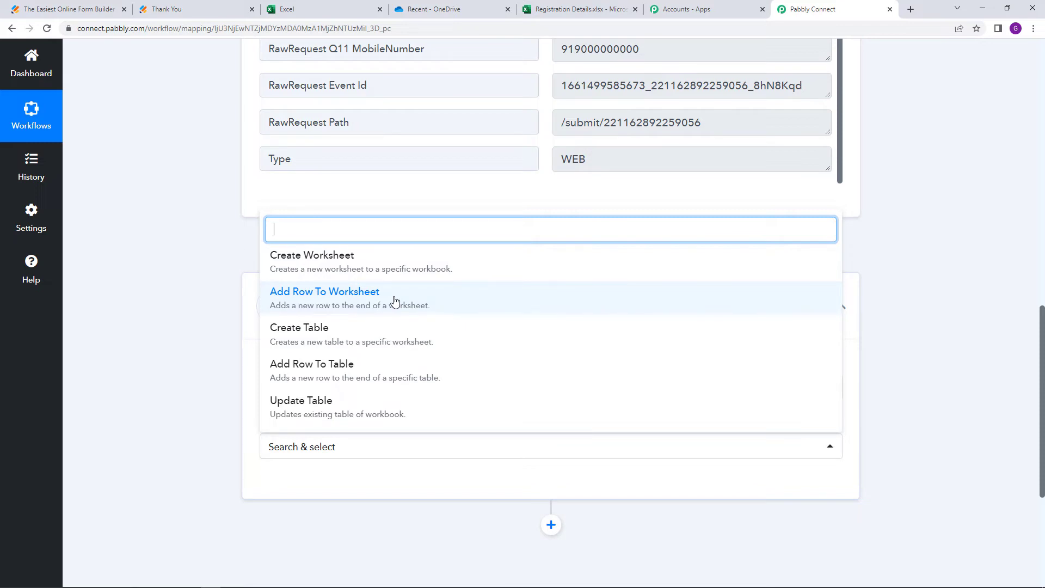
click(396, 302)
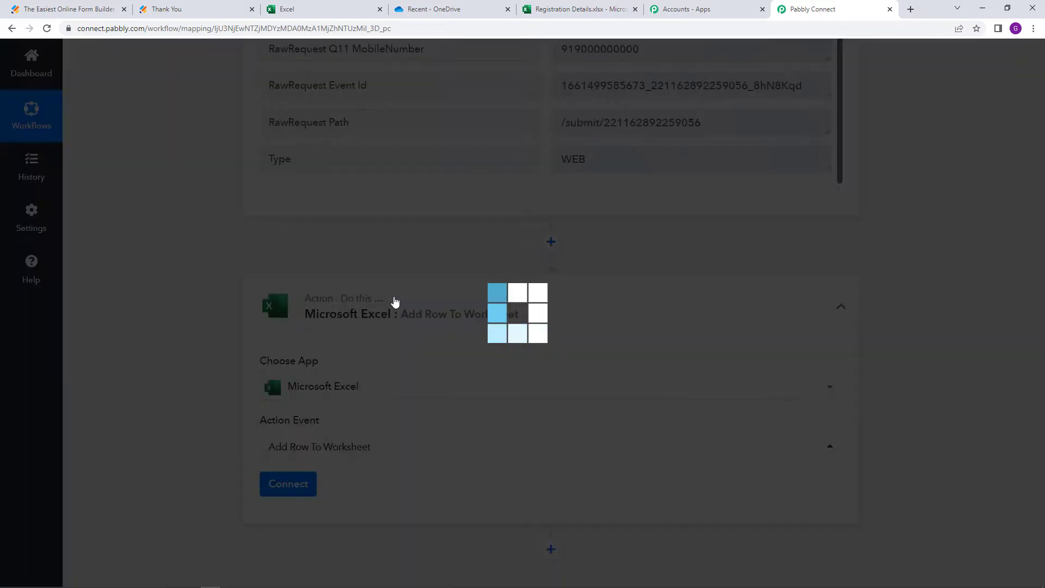
Add a new Microsoft Excel connection to the action step and grant Pabbly Connect the requested Microsoft account permissions
click(317, 484)
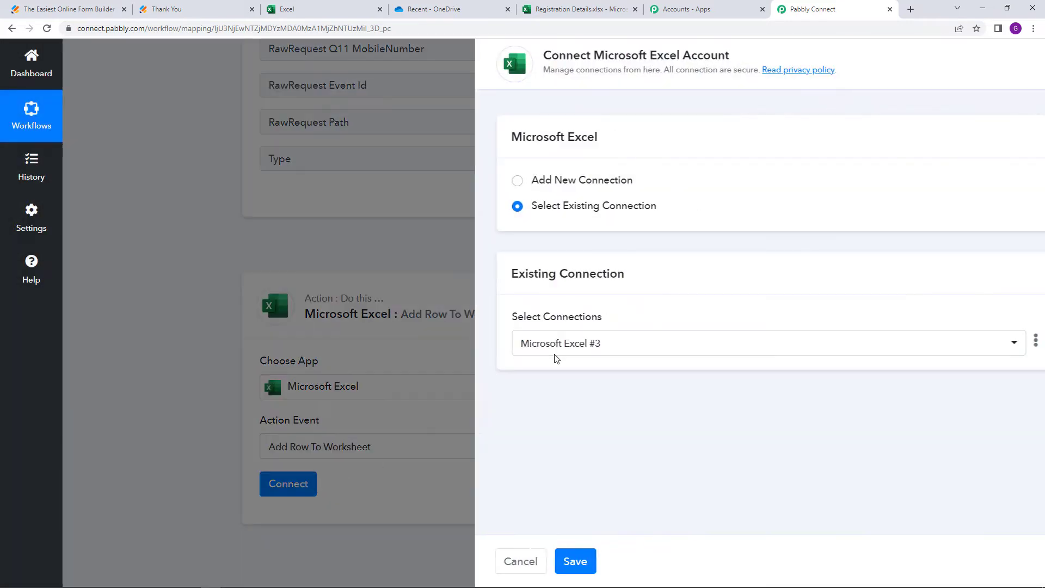
click(484, 183)
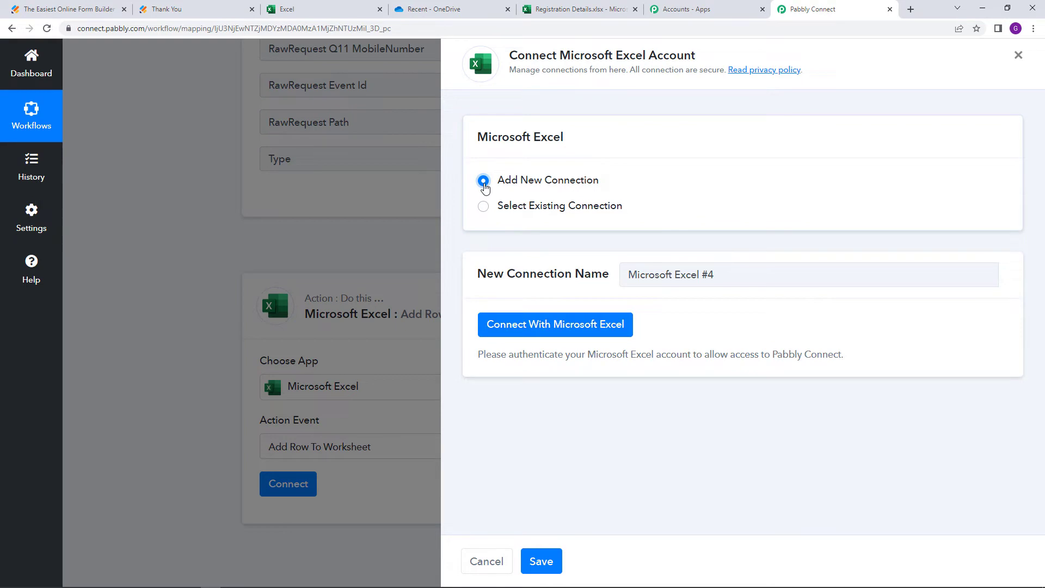
click(576, 334)
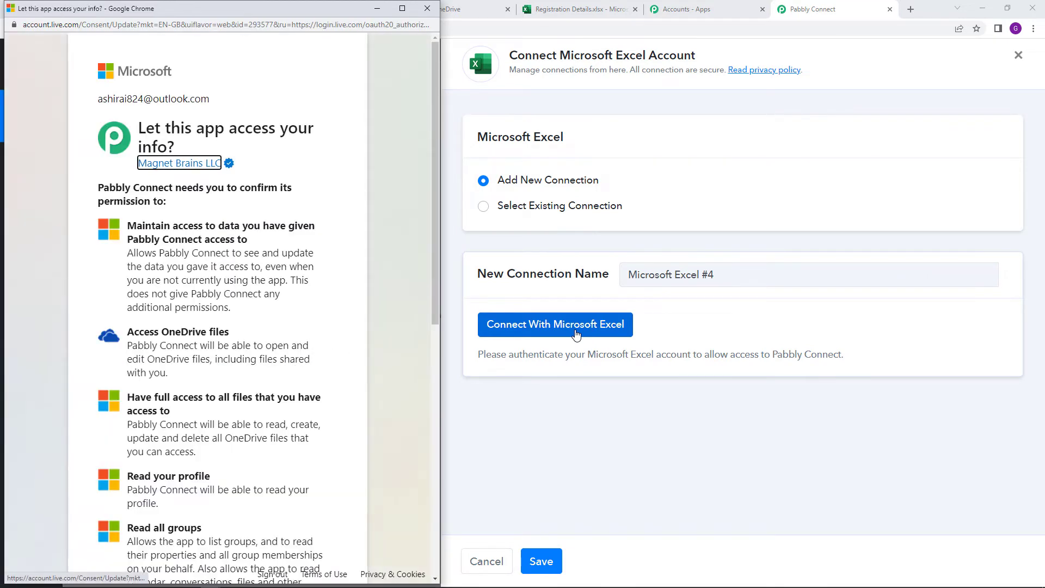
scroll(381, 358, down, 8)
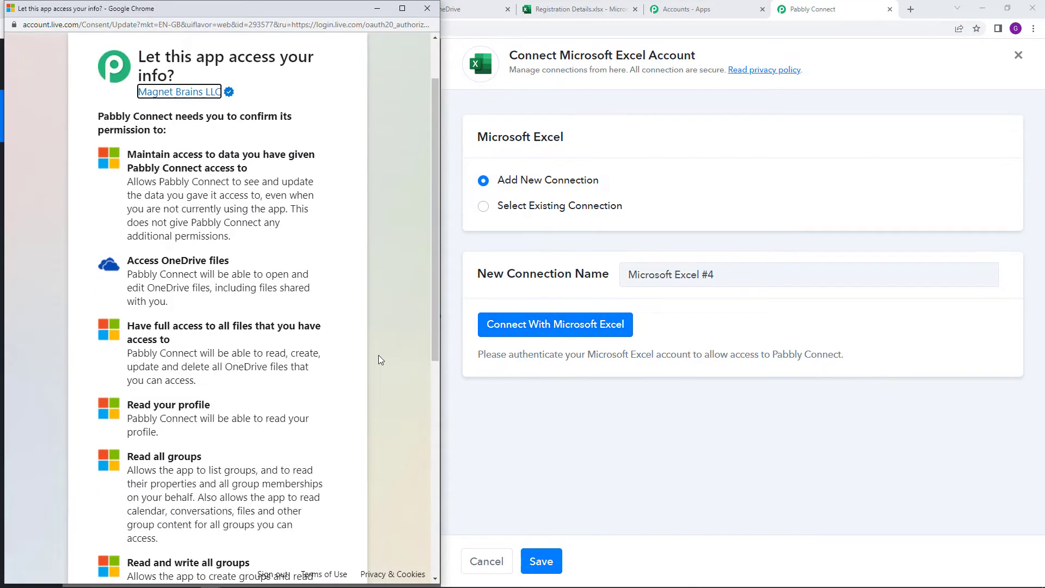
scroll(297, 520, down, 1)
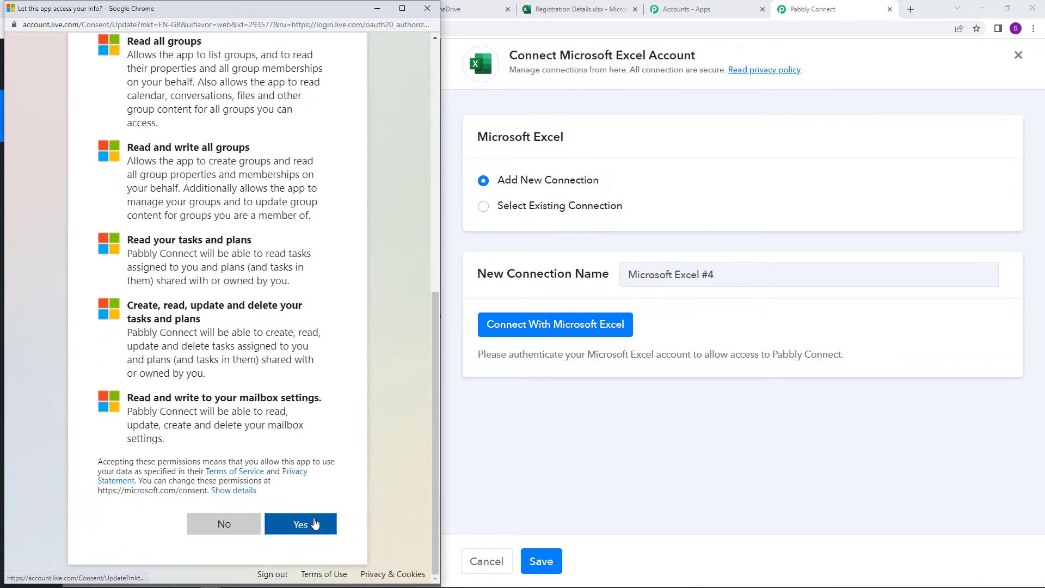
click(315, 523)
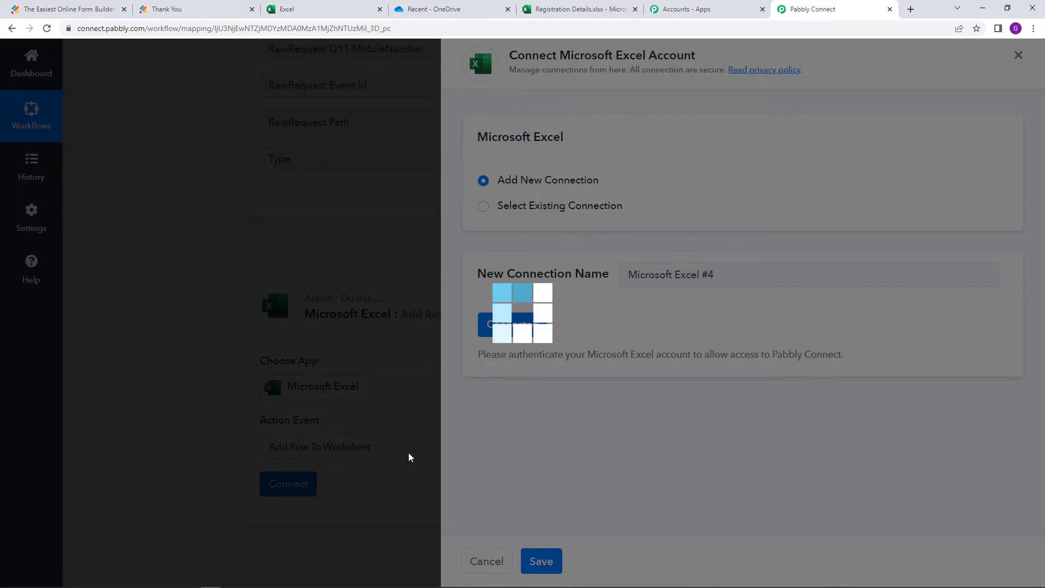
Set the Microsoft Excel action's workbook to Registration Details.xlsx
scroll(412, 459, down, 3)
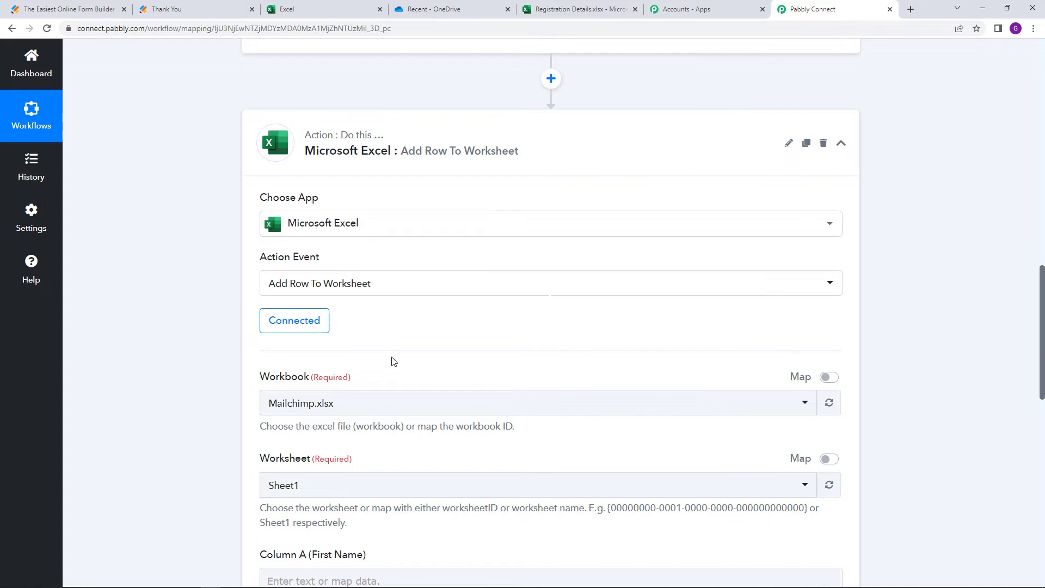
click(368, 403)
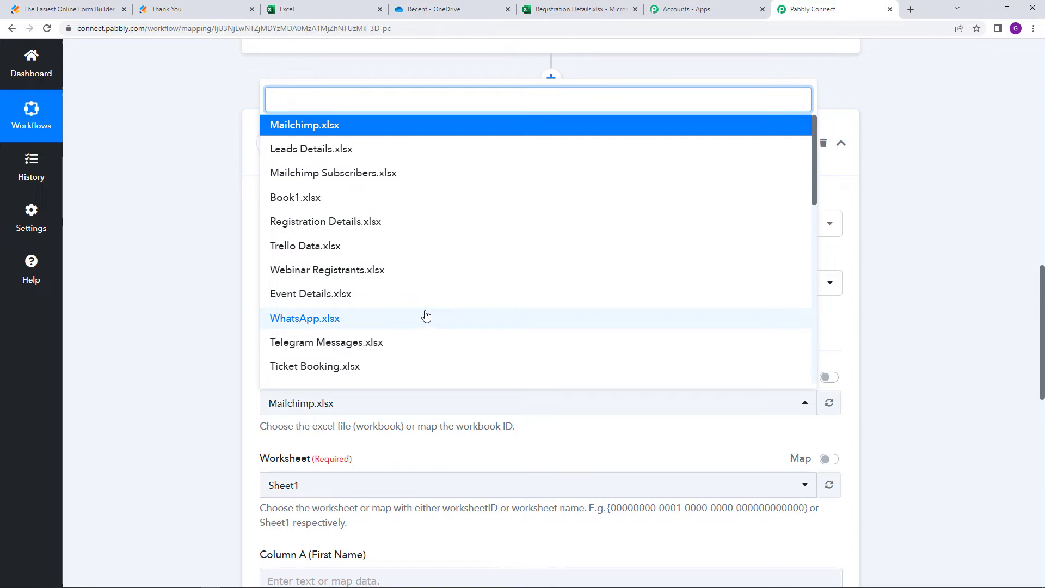
click(417, 226)
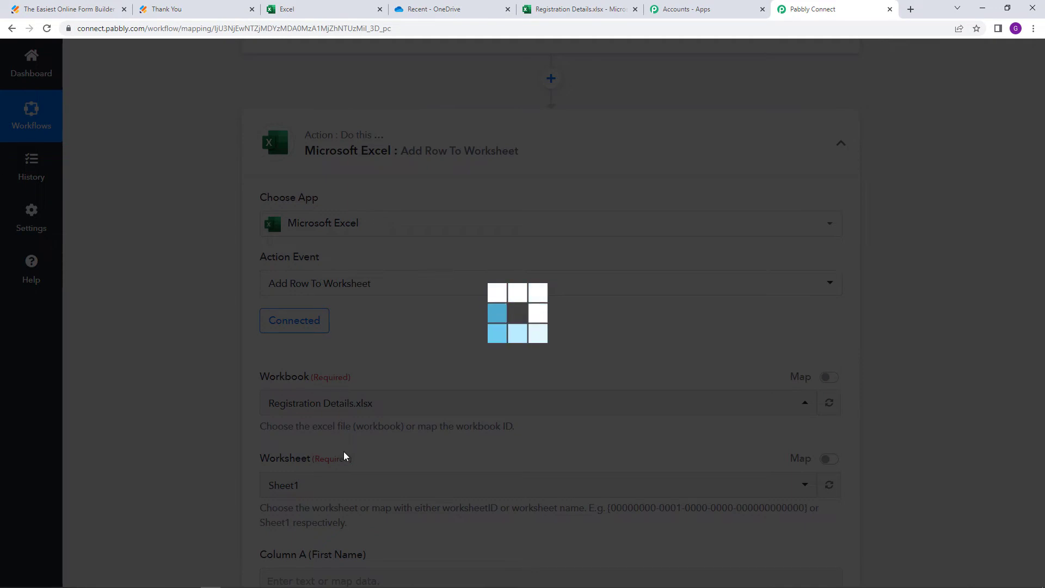
Switch to the Registration Details workbook in Excel online, check its sheet name and column headings, and return to Pabbly Connect
click(347, 8)
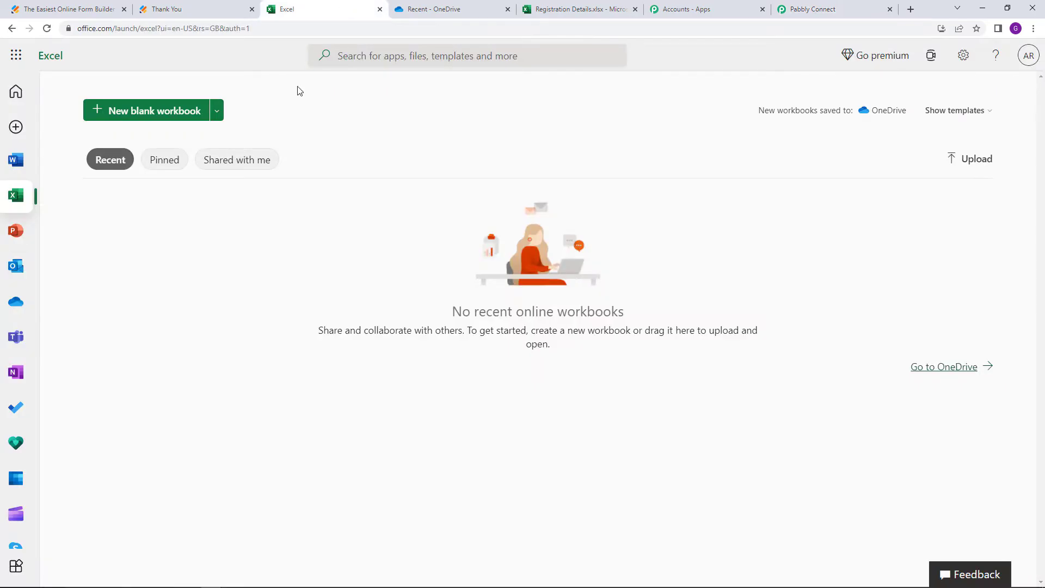
click(477, 7)
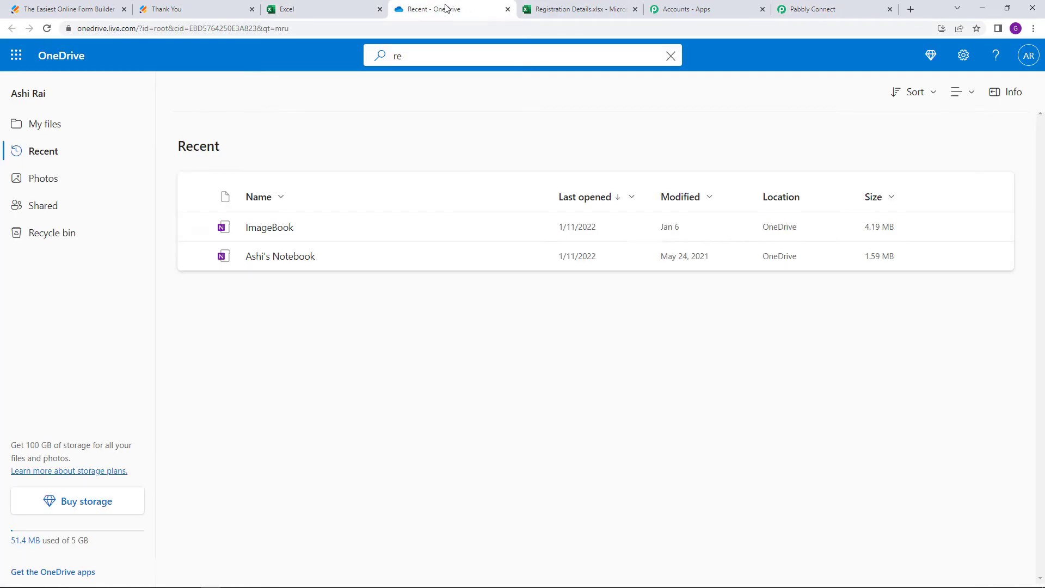
click(598, 8)
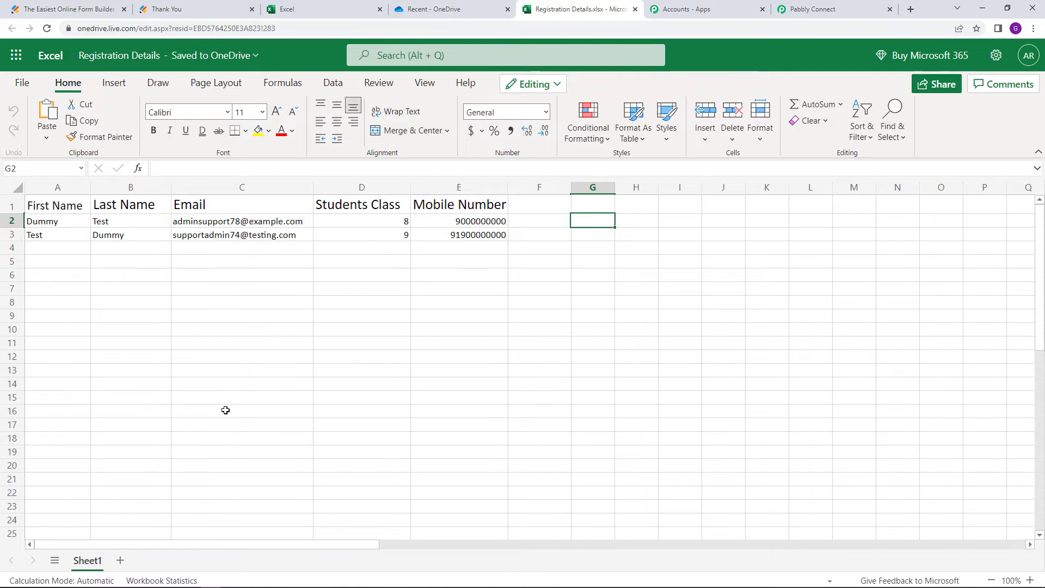
click(814, 10)
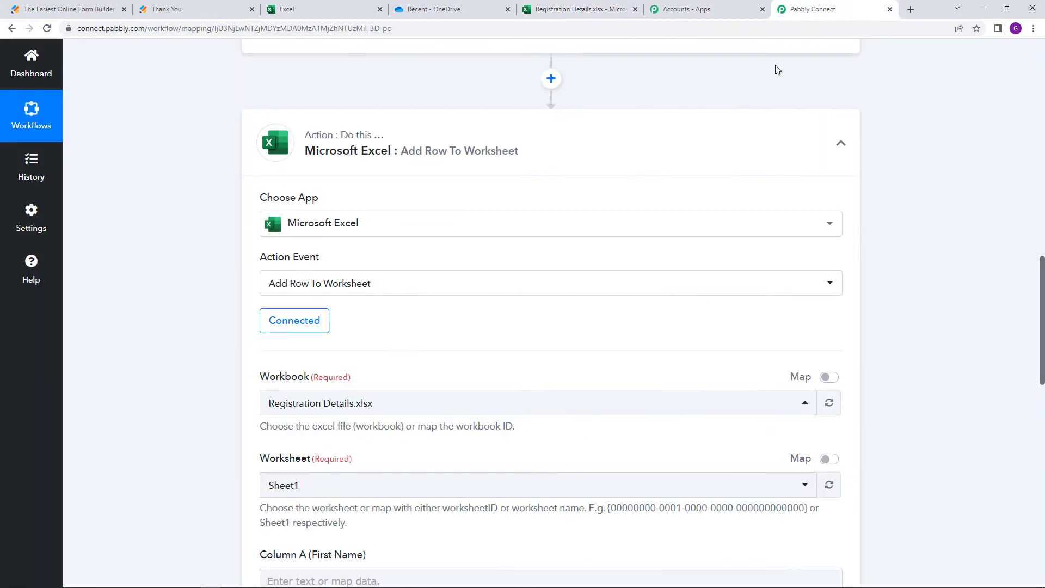
Select Sheet1 as the worksheet for the Add Row To Worksheet action
scroll(499, 412, down, 1)
click(479, 434)
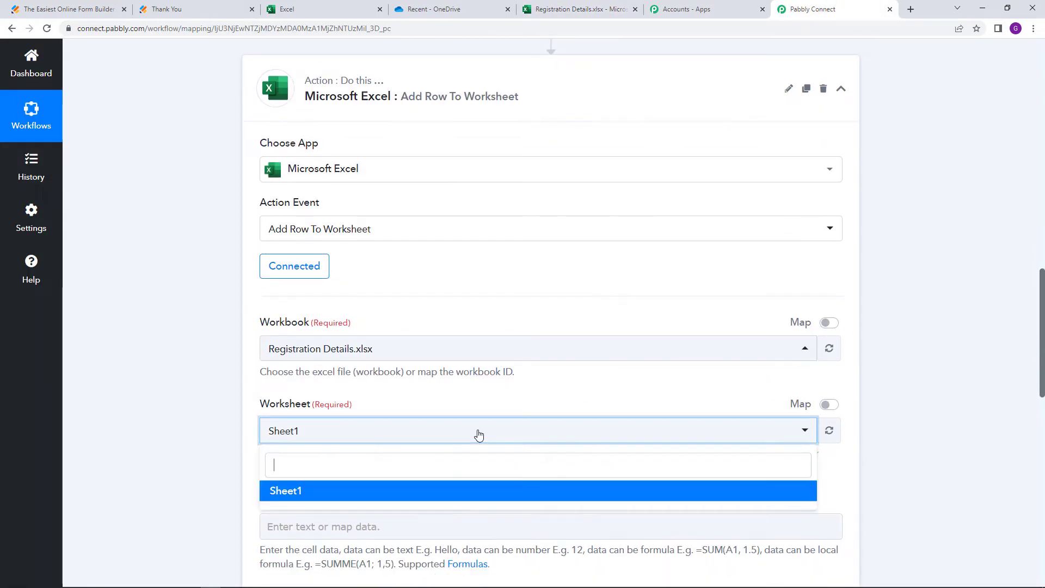
click(479, 490)
scroll(496, 416, down, 1)
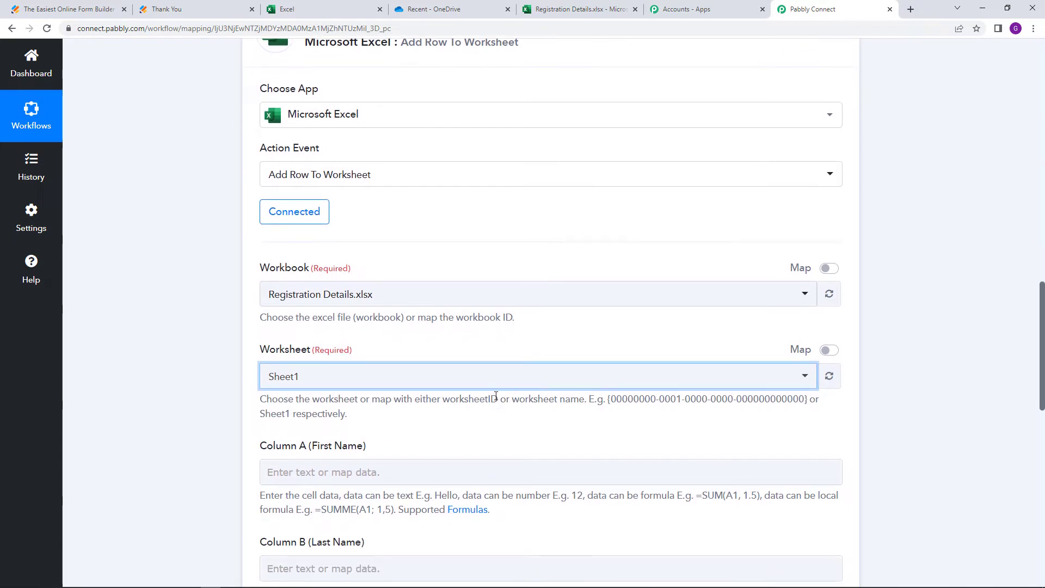
Map Column A (First Name) to the JotForm response field RawRequest Q6 Name First
scroll(495, 394, down, 2)
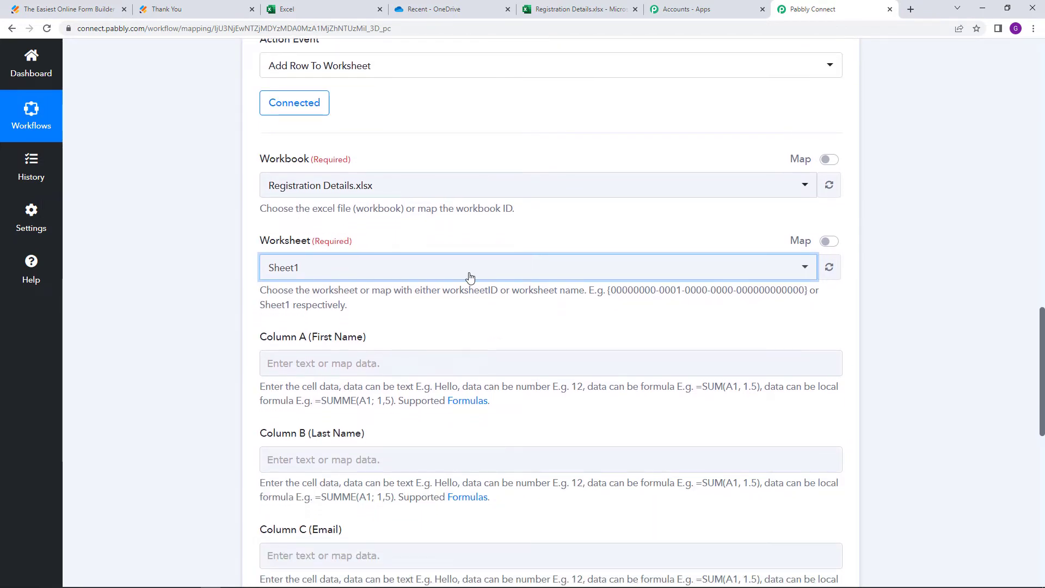
scroll(425, 289, down, 5)
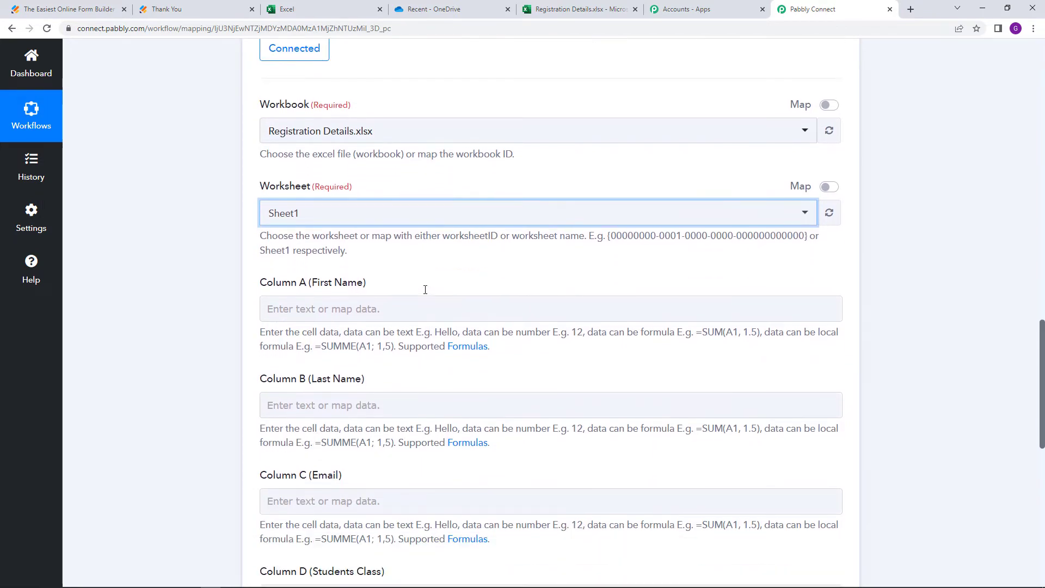
scroll(425, 289, up, 1)
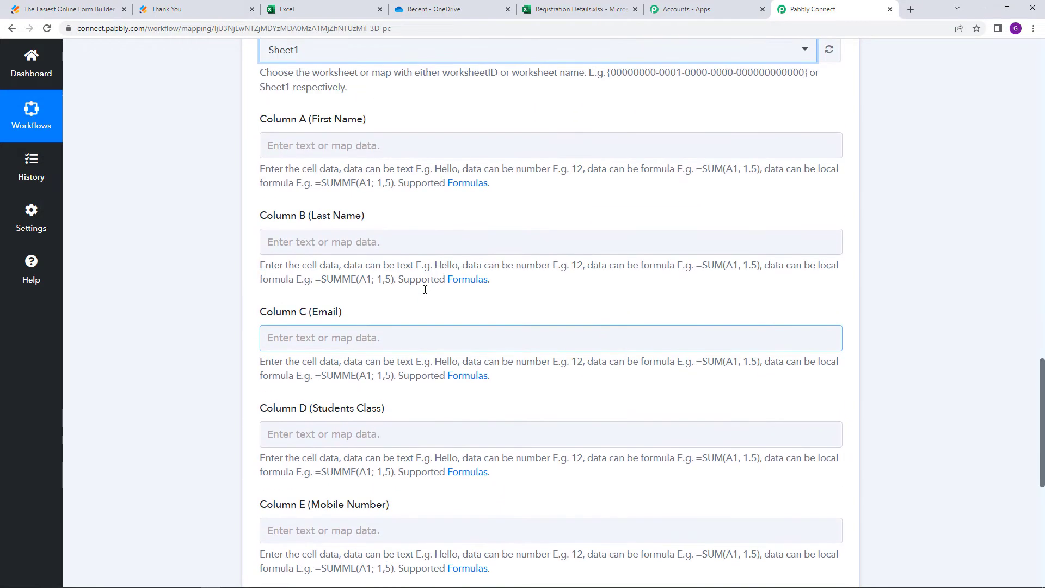
click(362, 146)
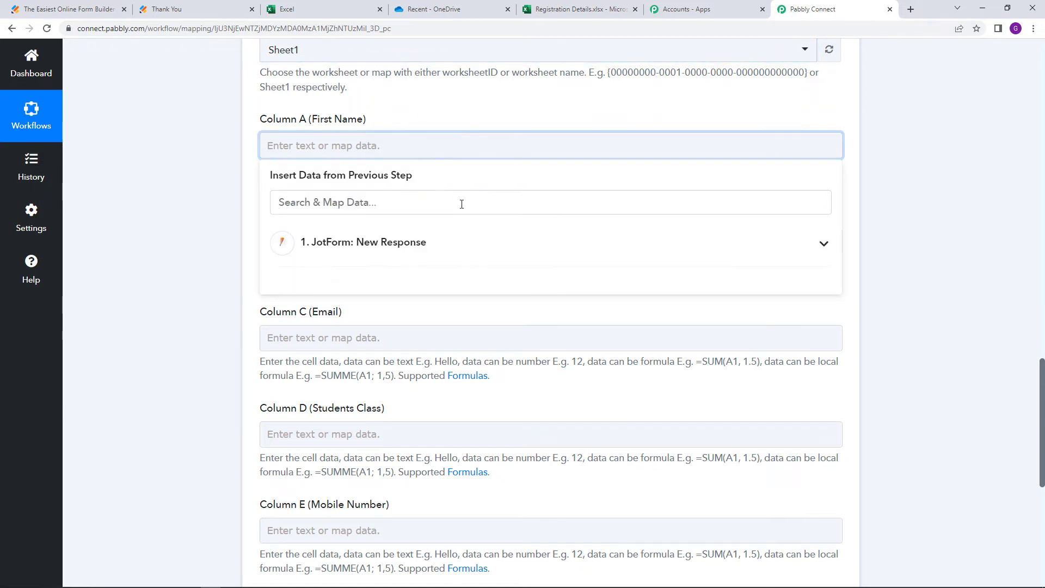
click(420, 256)
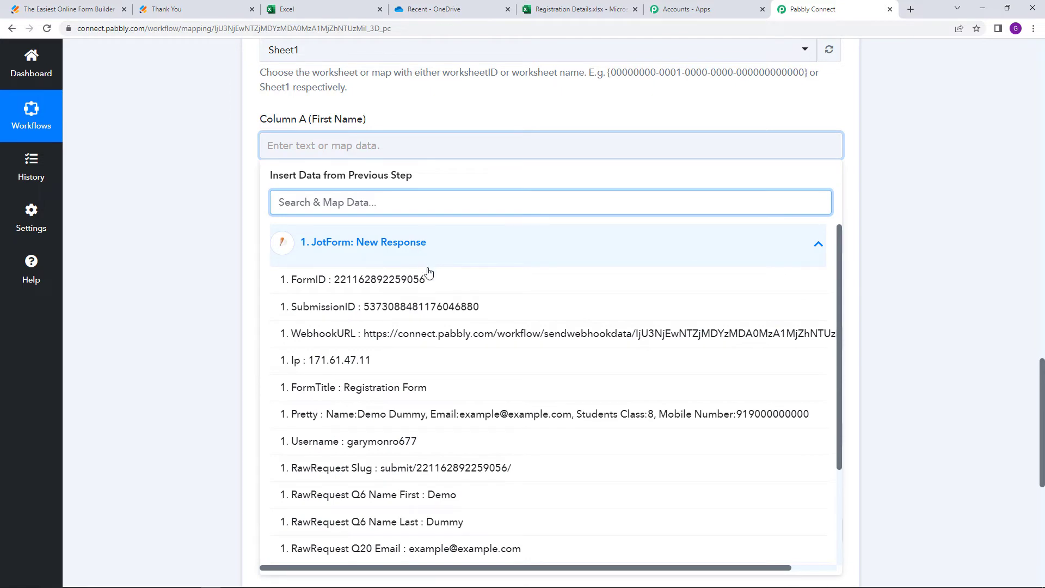
scroll(430, 277, down, 2)
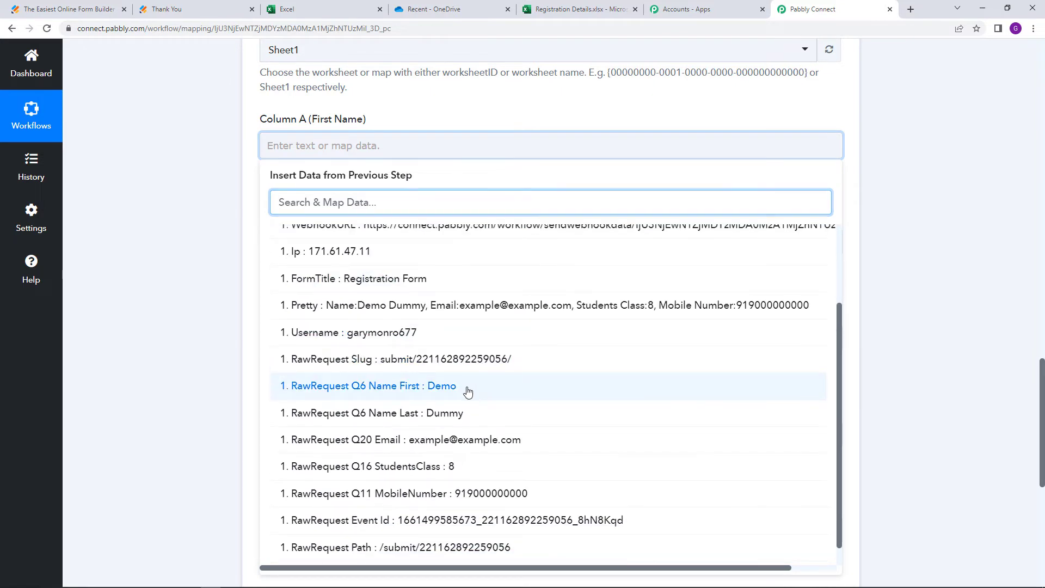
click(467, 391)
click(479, 121)
Map Column B (Last Name) to the JotForm response field RawRequest Q6 Name Last
scroll(442, 165, down, 2)
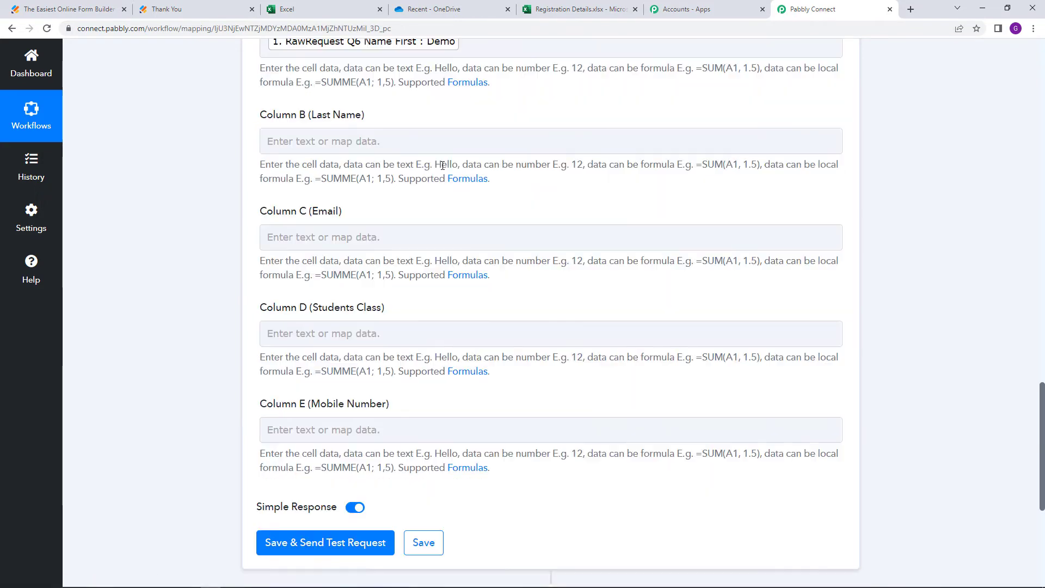
click(399, 140)
click(443, 240)
scroll(471, 386, down, 3)
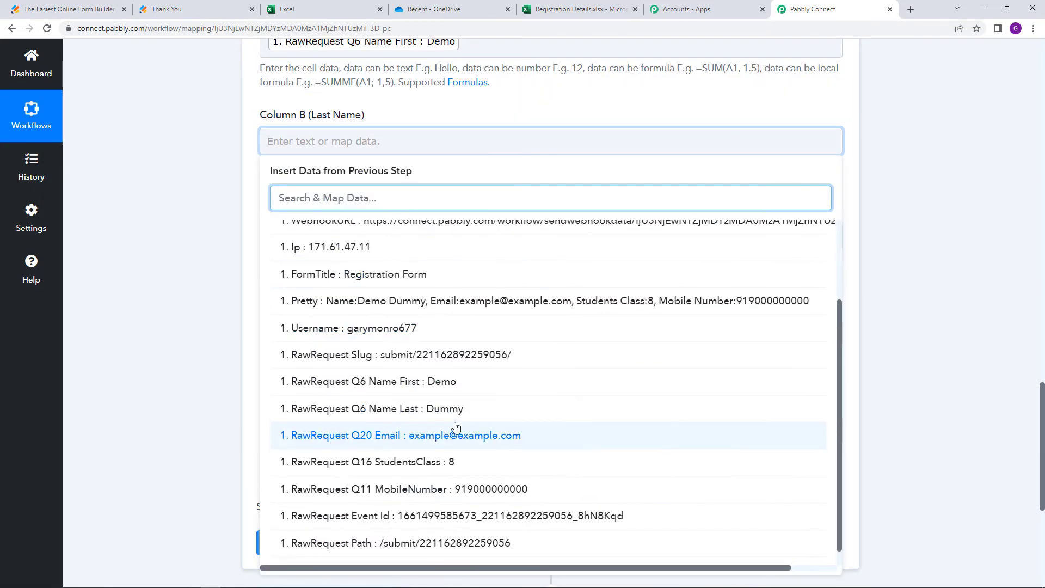
click(463, 408)
click(479, 124)
Map Column C (Email) to the JotForm response field RawRequest Q20 Email
scroll(444, 174, down, 1)
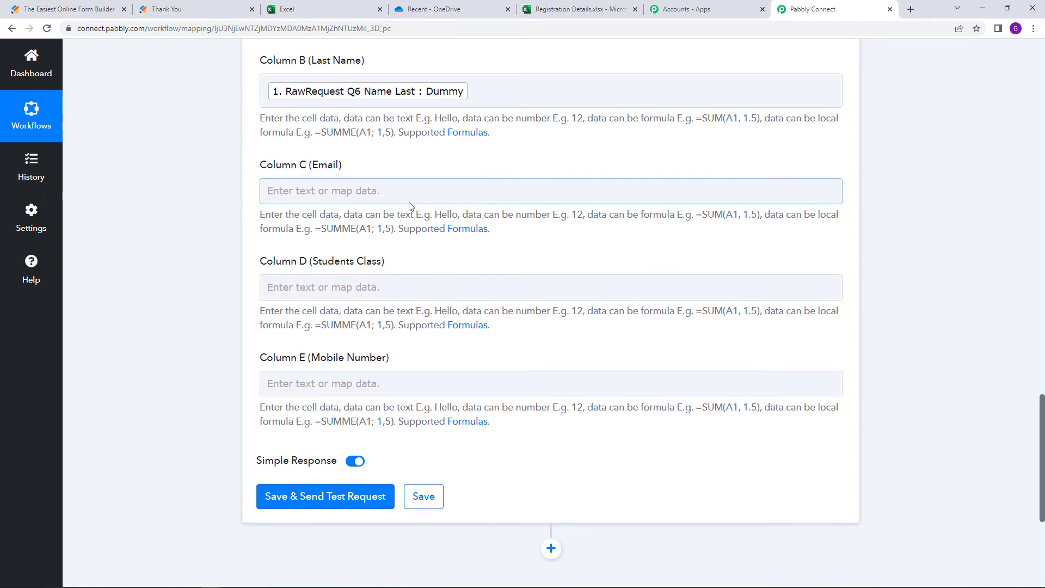
click(411, 201)
click(412, 297)
scroll(425, 325, down, 1)
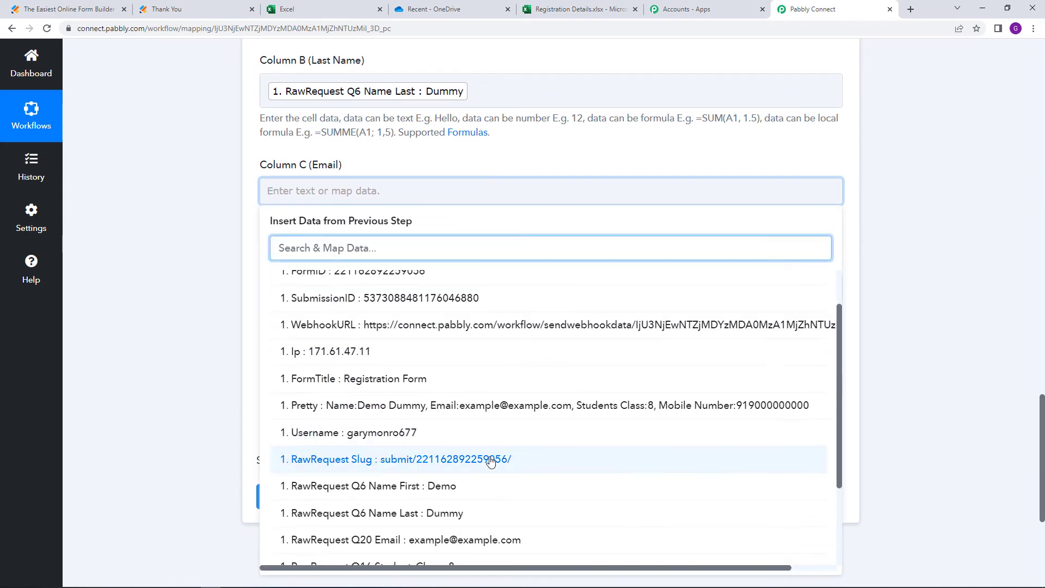
click(476, 538)
click(466, 172)
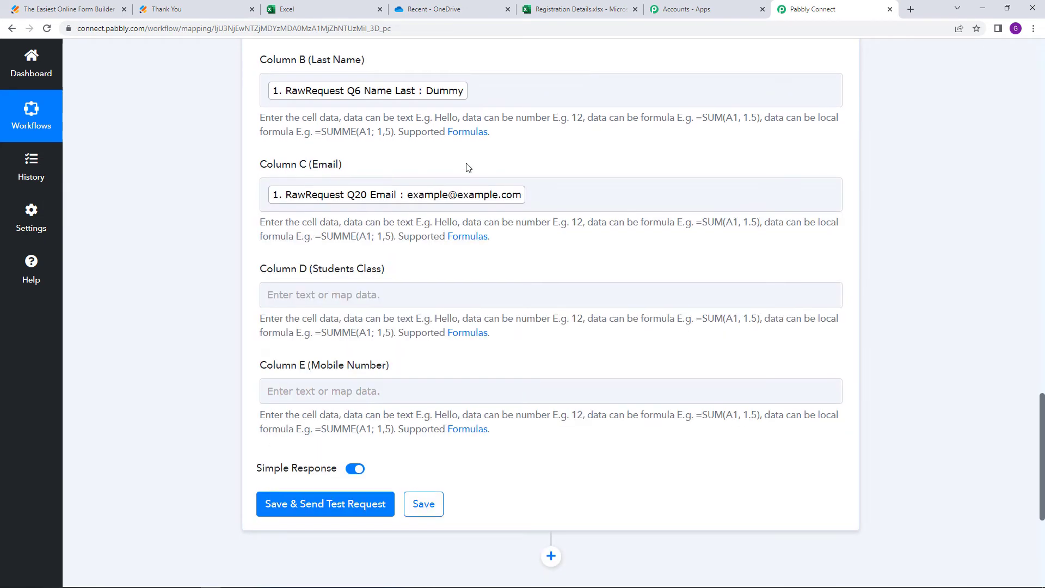
Map Column D (Students Class) to the JotForm response field RawRequest Q16 StudentsClass
scroll(361, 240, down, 1)
click(362, 241)
click(489, 348)
scroll(487, 376, down, 3)
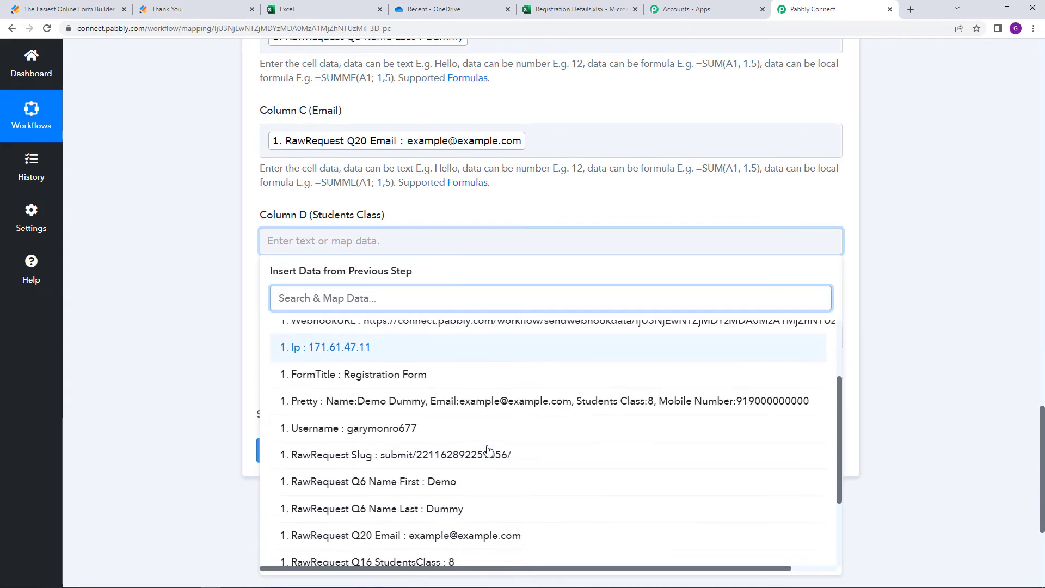
click(473, 569)
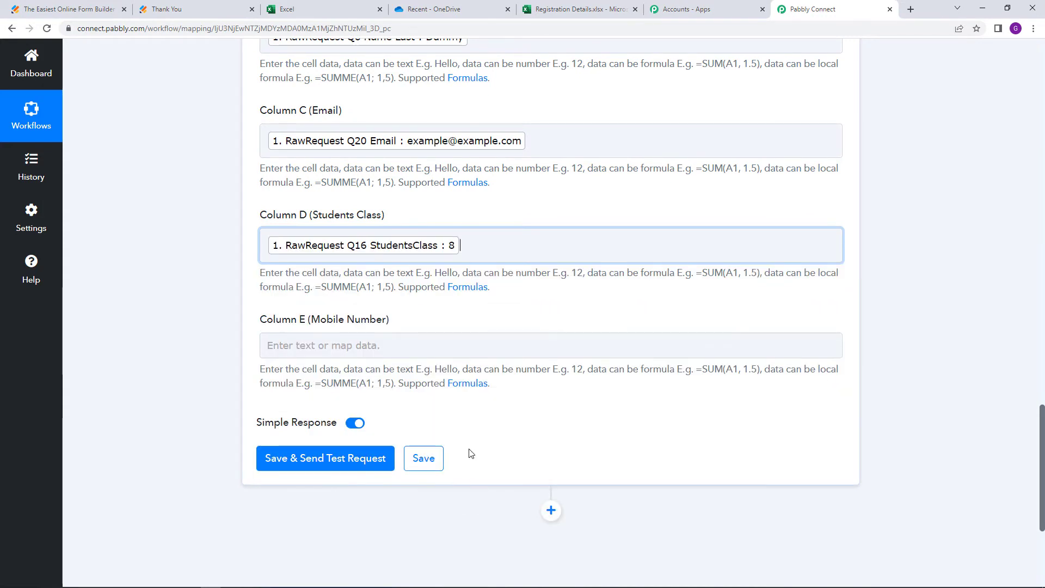
click(449, 197)
Map Column E (Mobile Number) to the JotForm response field RawRequest Q11 MobileNumber
scroll(409, 343, down, 1)
click(411, 290)
click(463, 388)
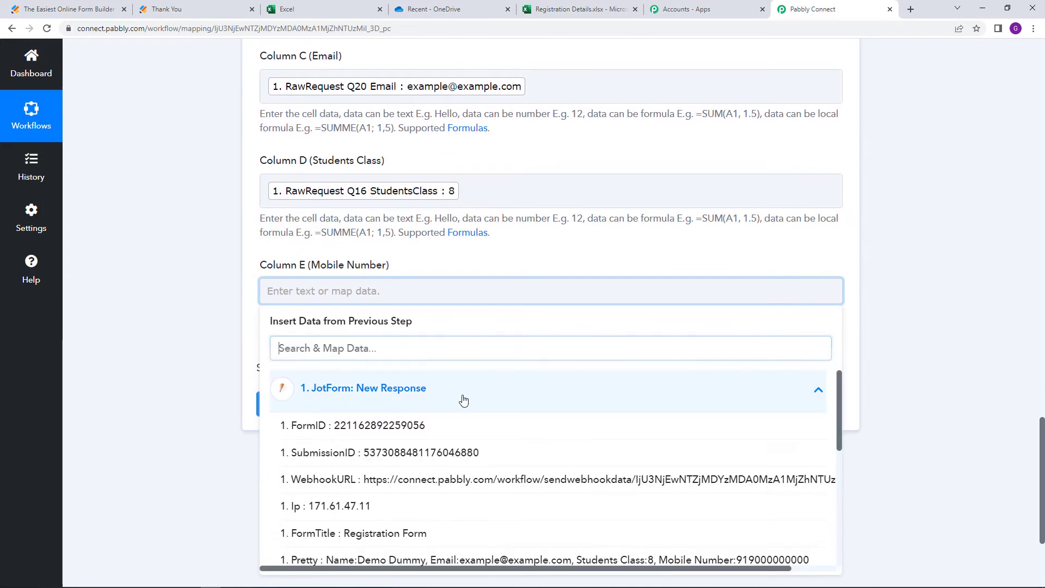
scroll(466, 402, down, 3)
scroll(485, 479, down, 1)
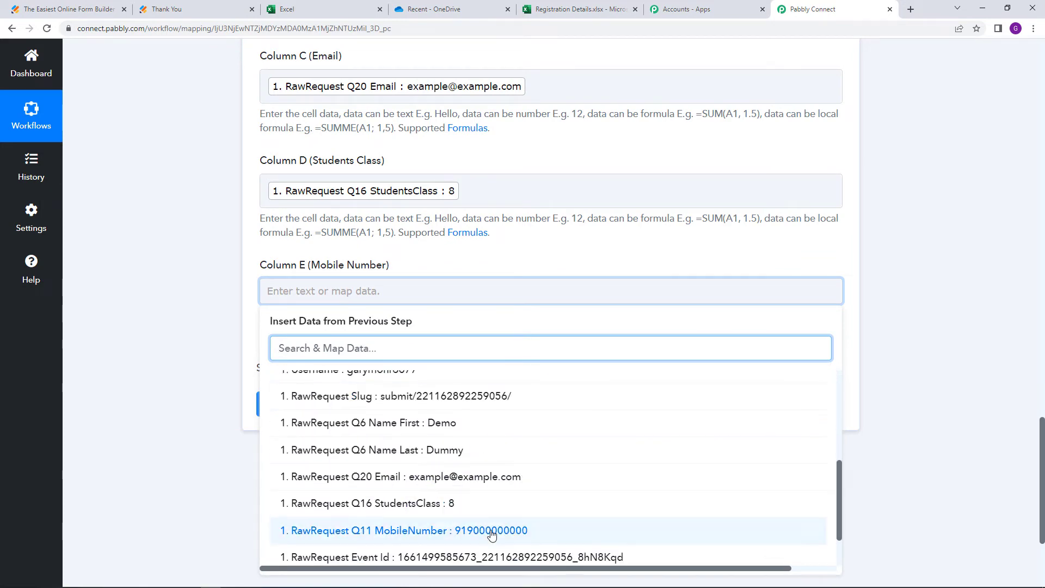
click(490, 530)
Review the mappings of Columns A to E, compare them with the Registration Details sheet in Excel online, and return to Pabbly Connect
scroll(567, 299, up, 6)
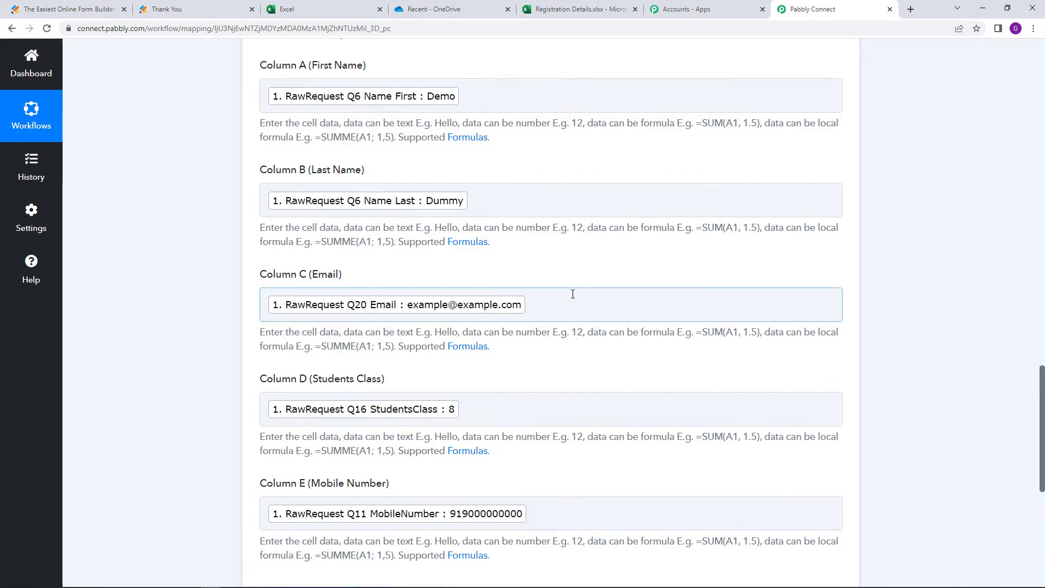
scroll(572, 300, down, 1)
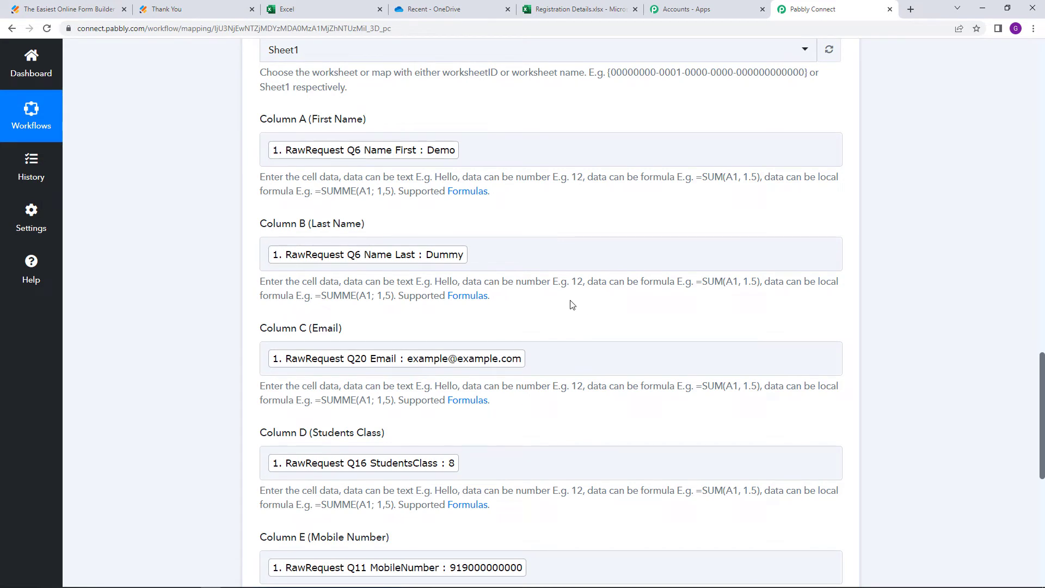
scroll(573, 305, down, 1)
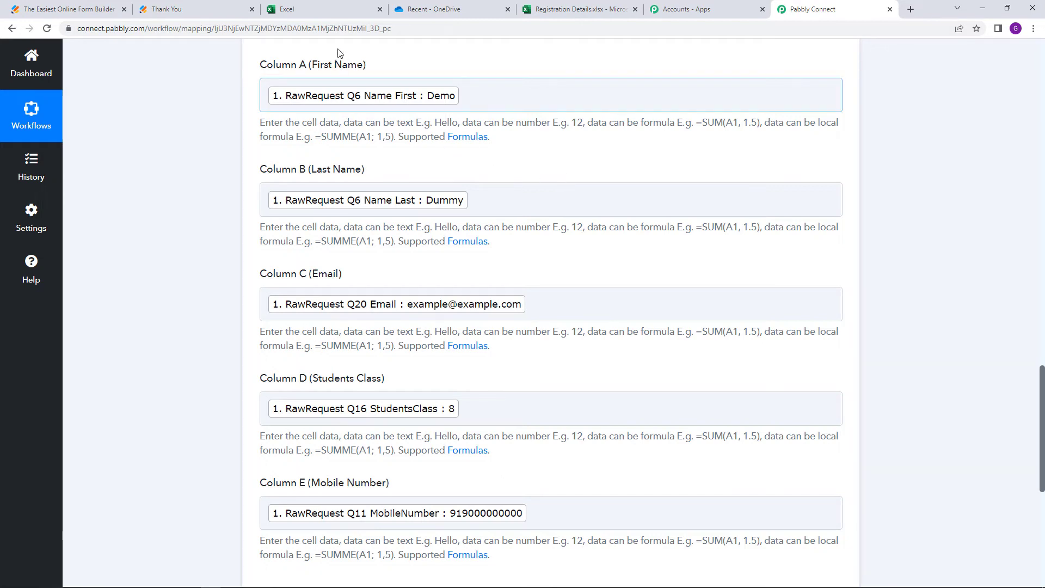
click(329, 7)
click(555, 7)
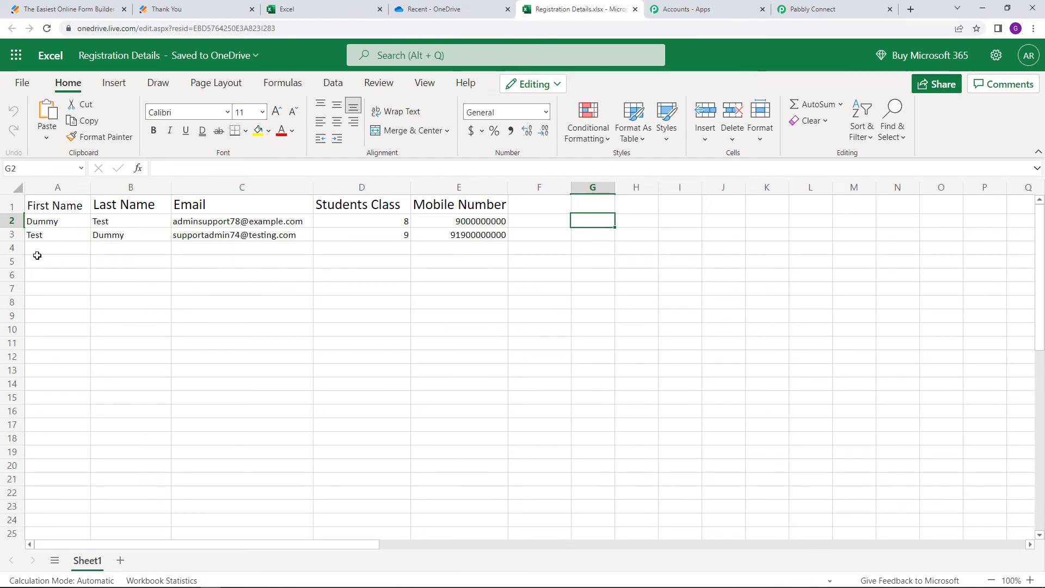
click(807, 8)
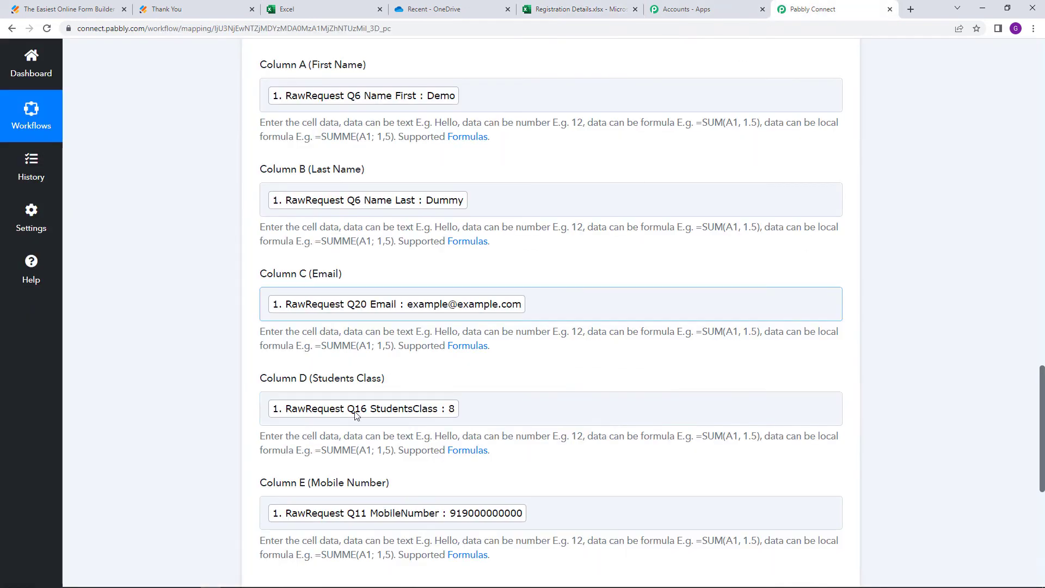
Save the Add Row To Worksheet action, send a test request, and review the response received
scroll(356, 433, down, 3)
click(322, 471)
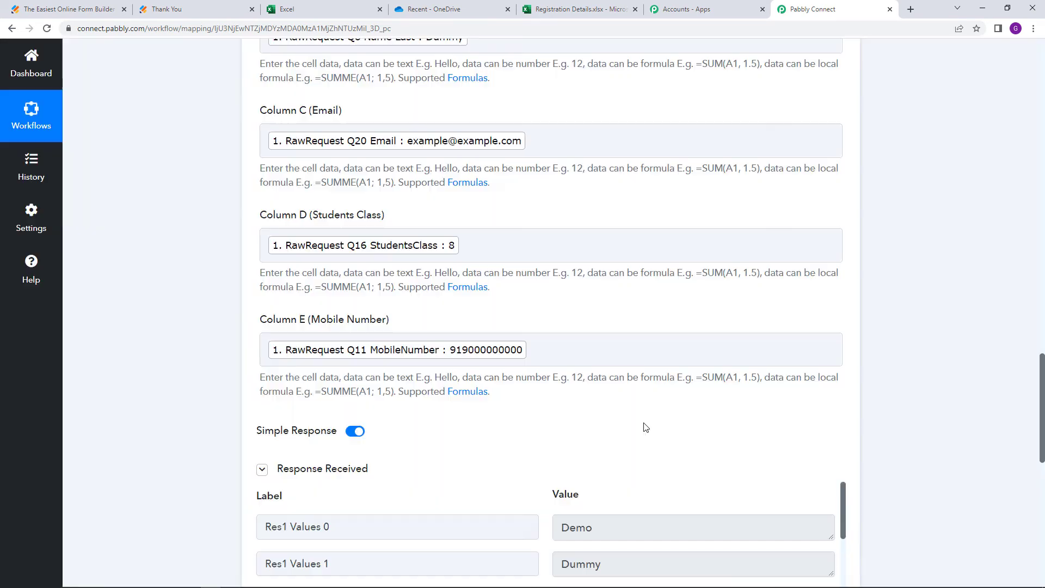
scroll(645, 427, down, 3)
scroll(631, 403, down, 2)
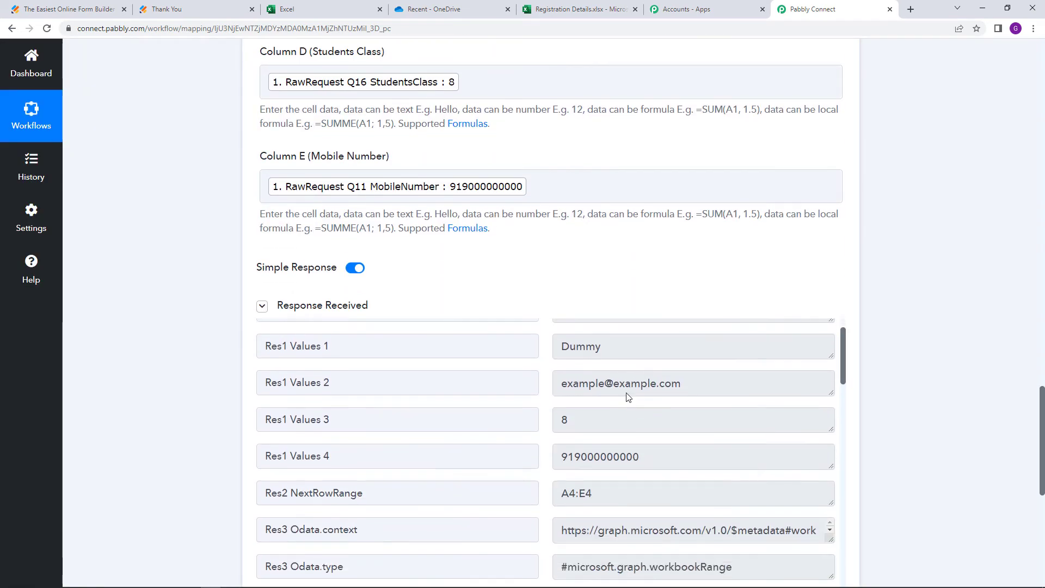
scroll(632, 490, up, 2)
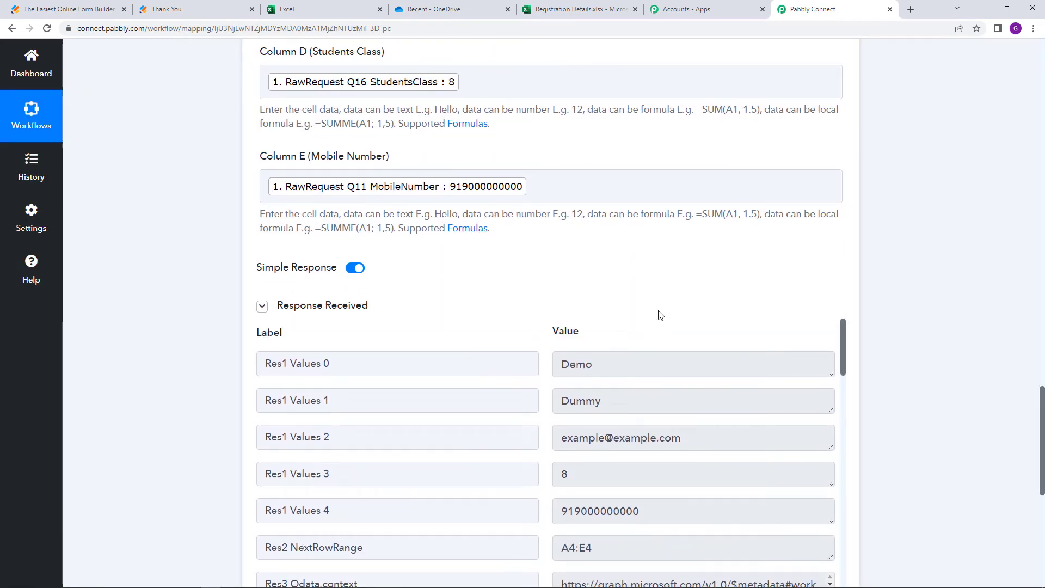
Reload the Registration Details workbook in Excel online and check the test row and its full Mobile Number value in E4
click(601, 10)
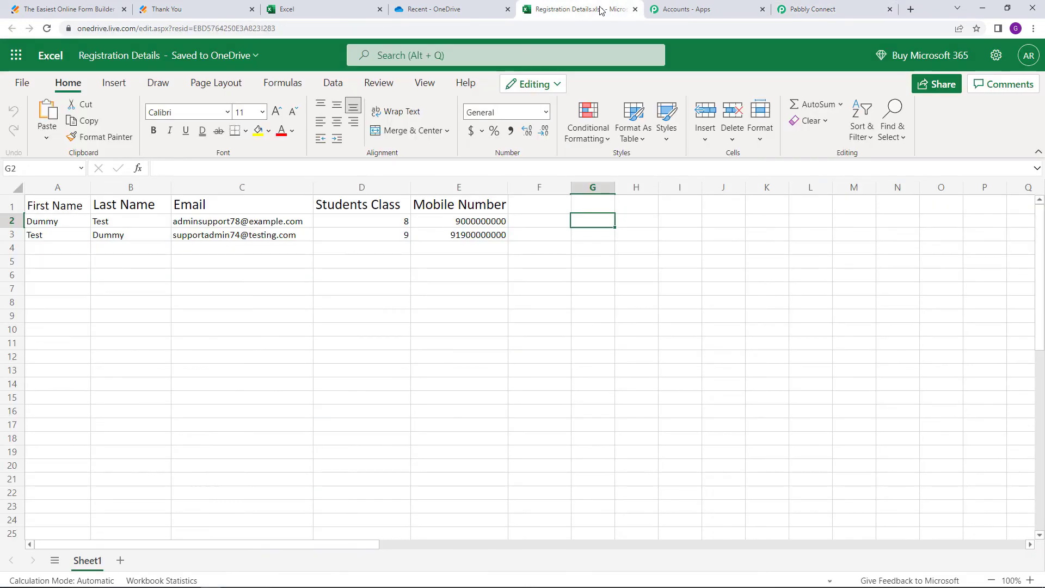
click(47, 28)
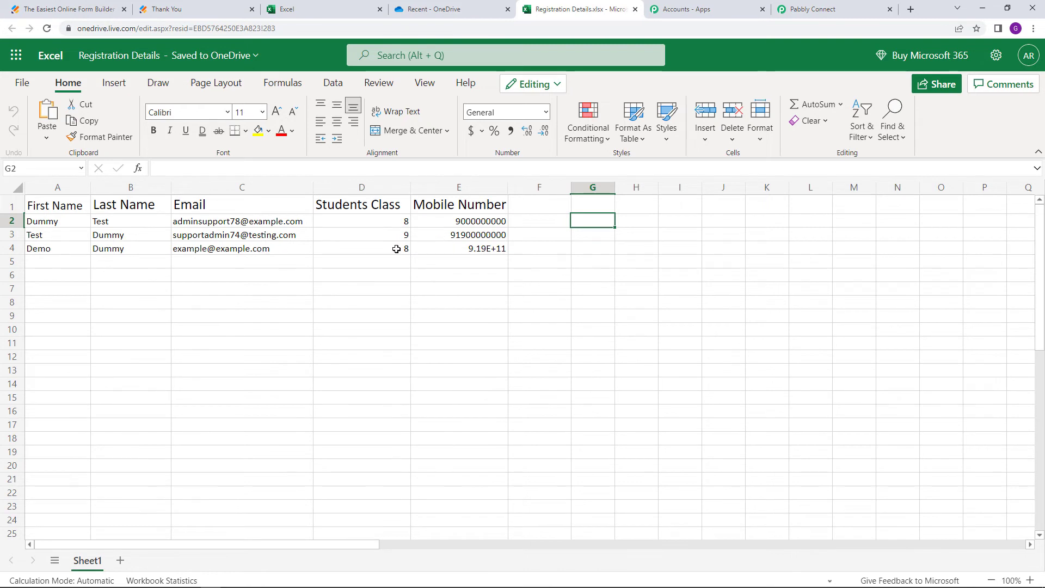
click(474, 249)
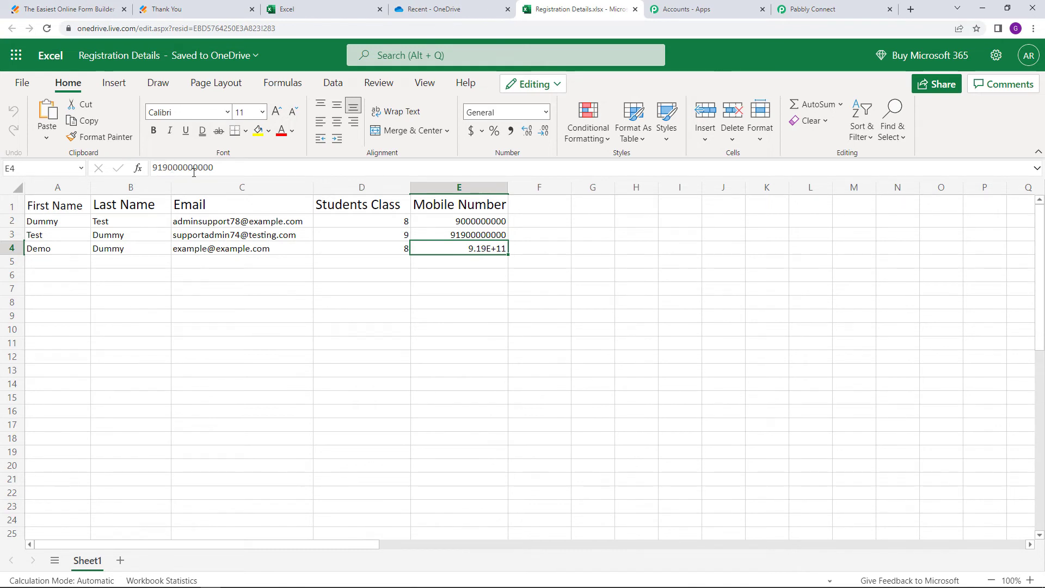
click(492, 261)
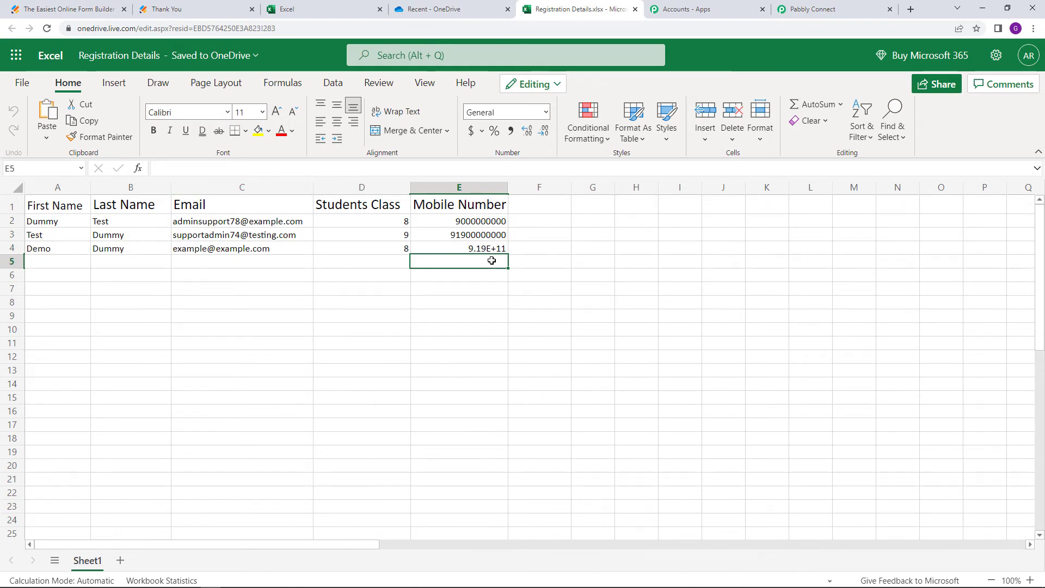
Switch back to Pabbly Connect, save the Microsoft Excel action, and review the workflow back up to the JotForm trigger
click(830, 9)
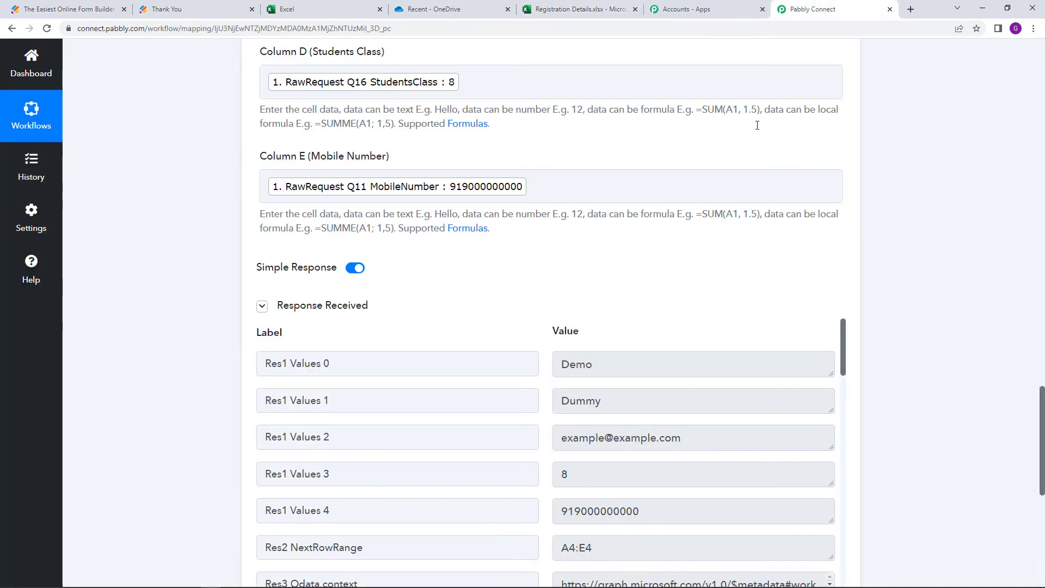
scroll(700, 311, down, 6)
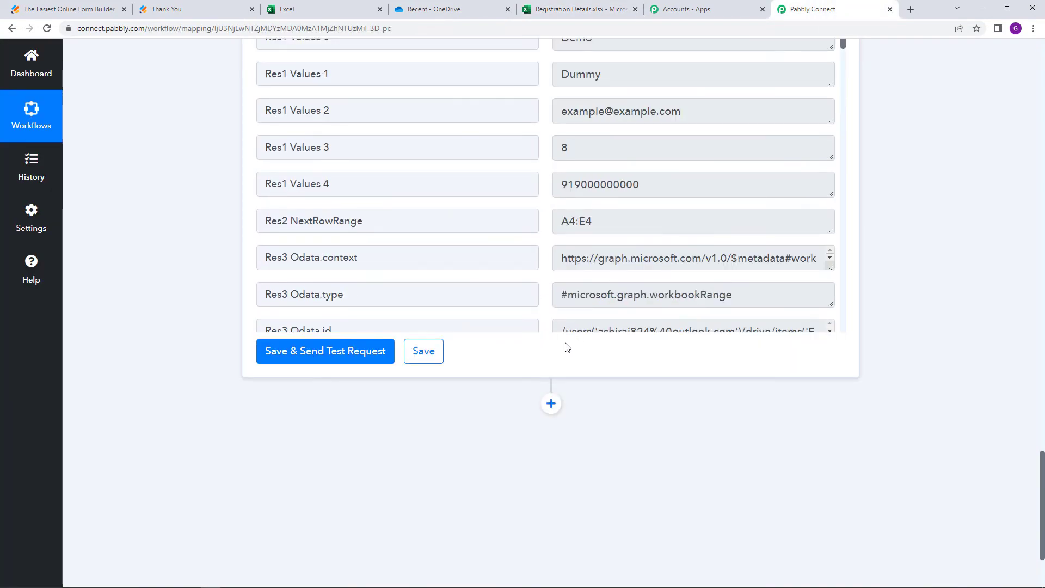
click(435, 358)
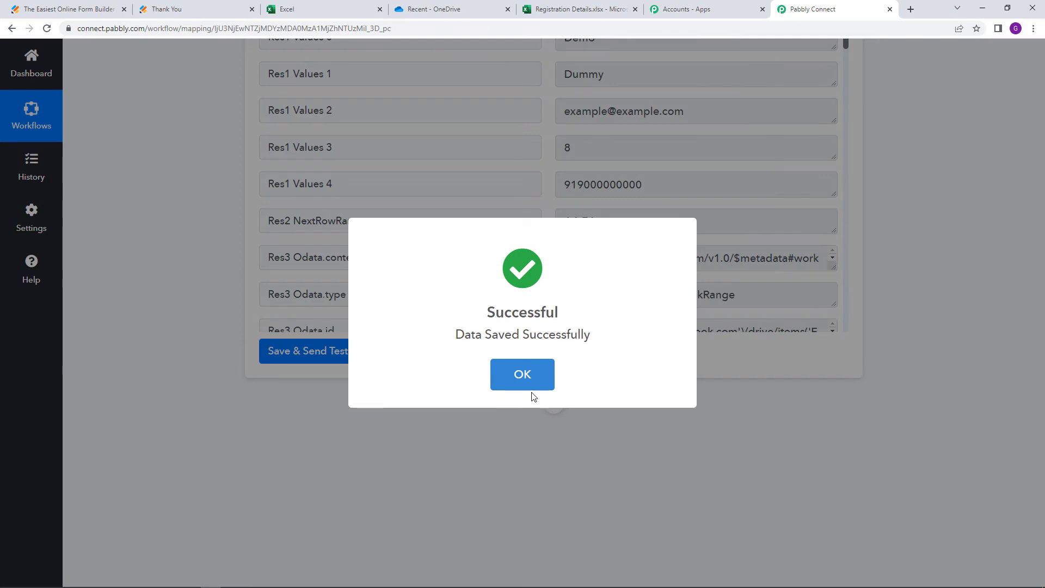
click(532, 387)
scroll(532, 397, up, 5)
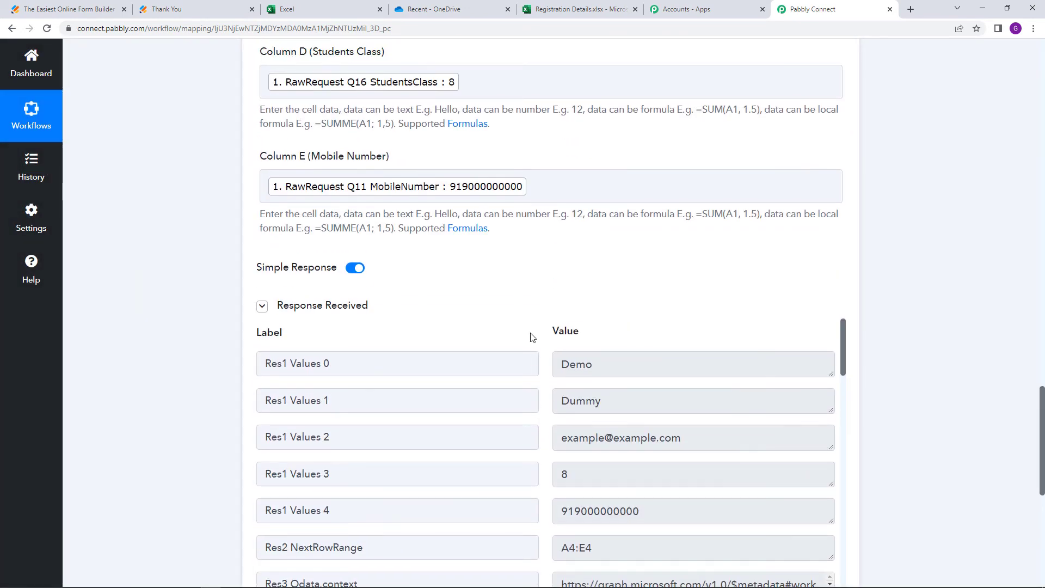
scroll(531, 341, up, 12)
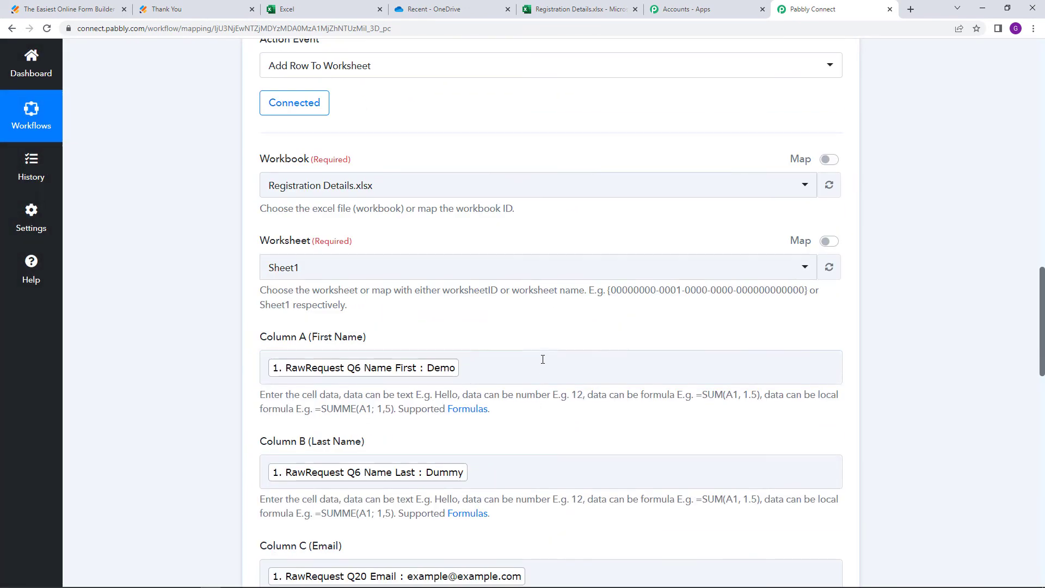
scroll(546, 369, up, 15)
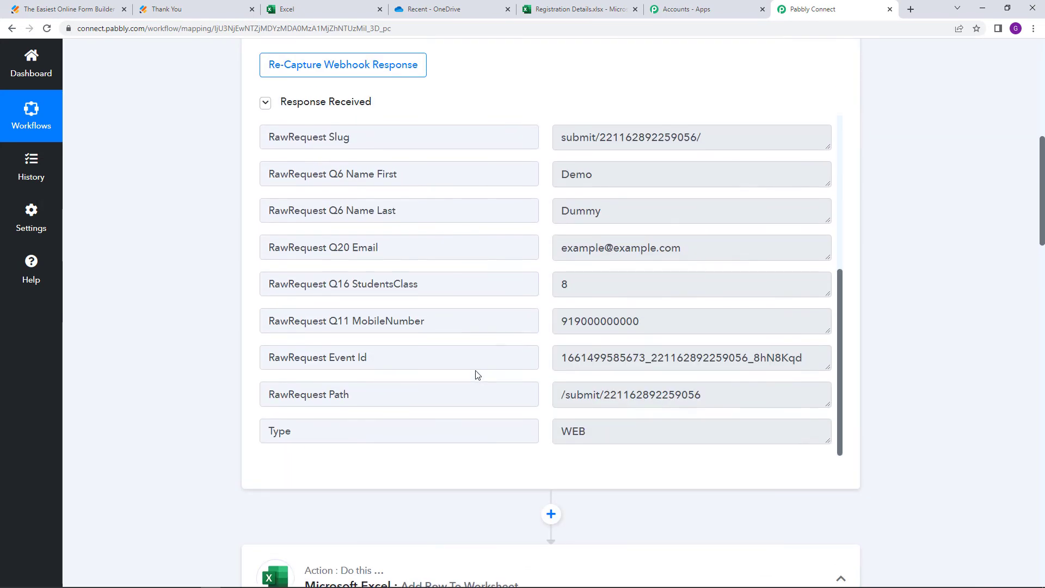
scroll(475, 375, up, 4)
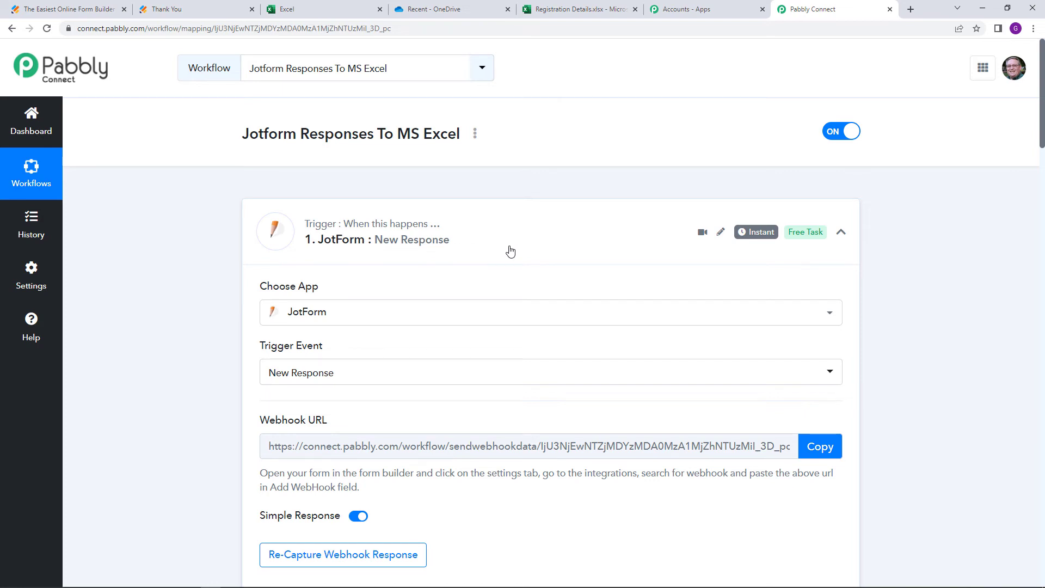
Open a blank copy of the published Registration Form from Jotform and close the old Thank You page
click(64, 4)
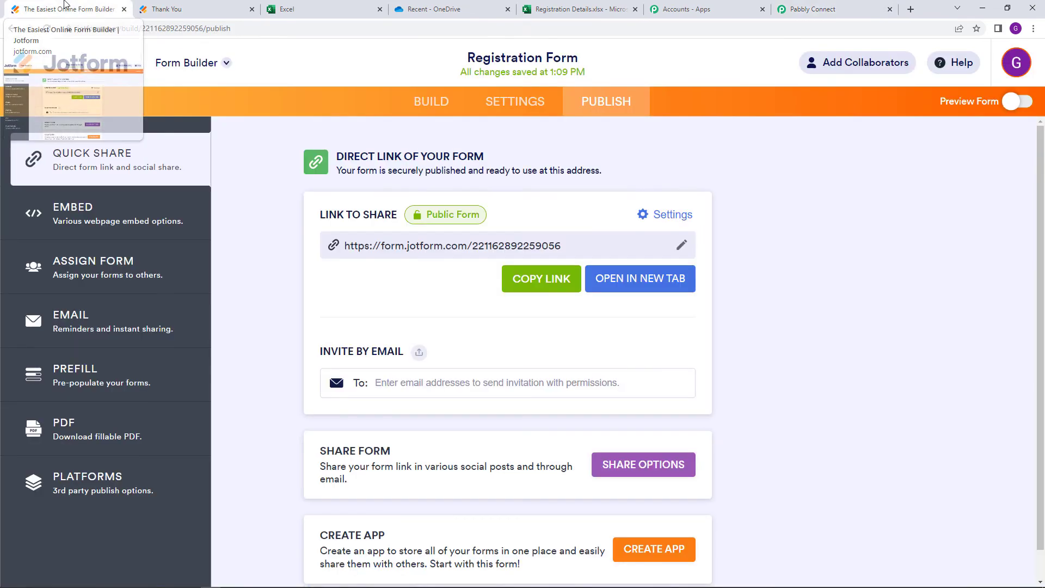
click(630, 294)
click(287, 10)
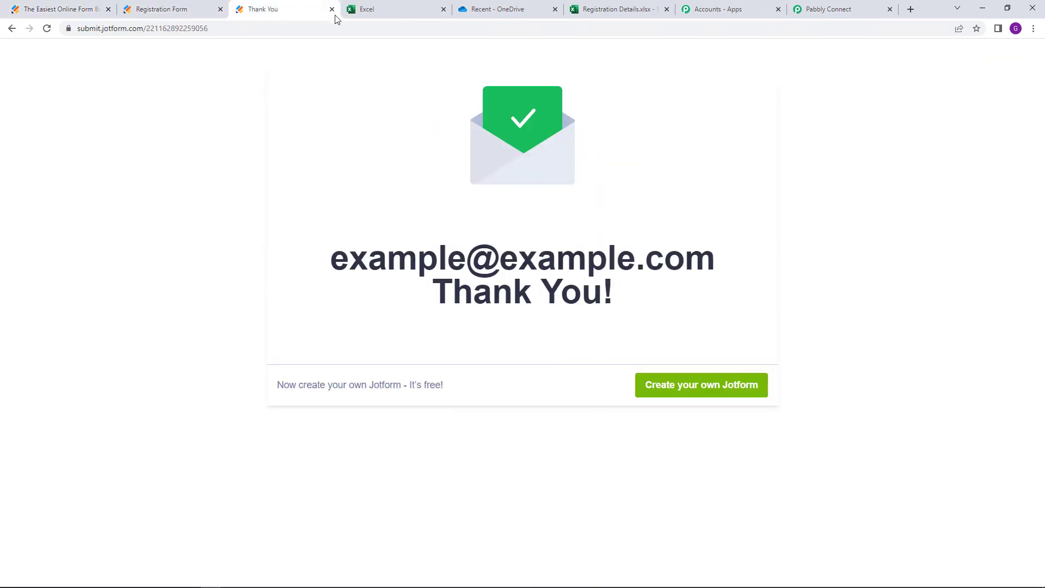
click(333, 10)
click(171, 9)
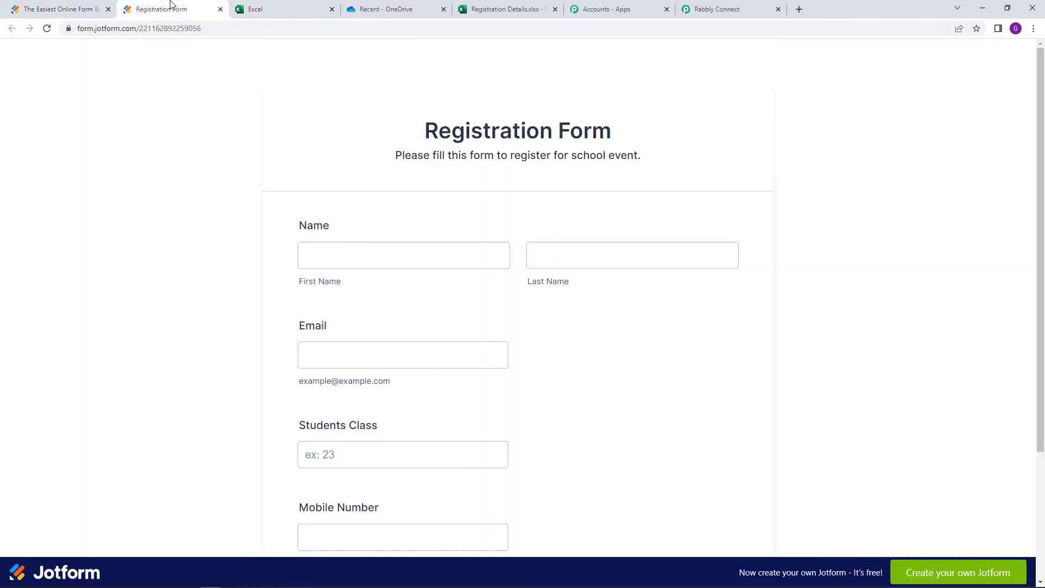
Enter Testing as the first name and Details as the last name in the Registration Form
click(381, 265)
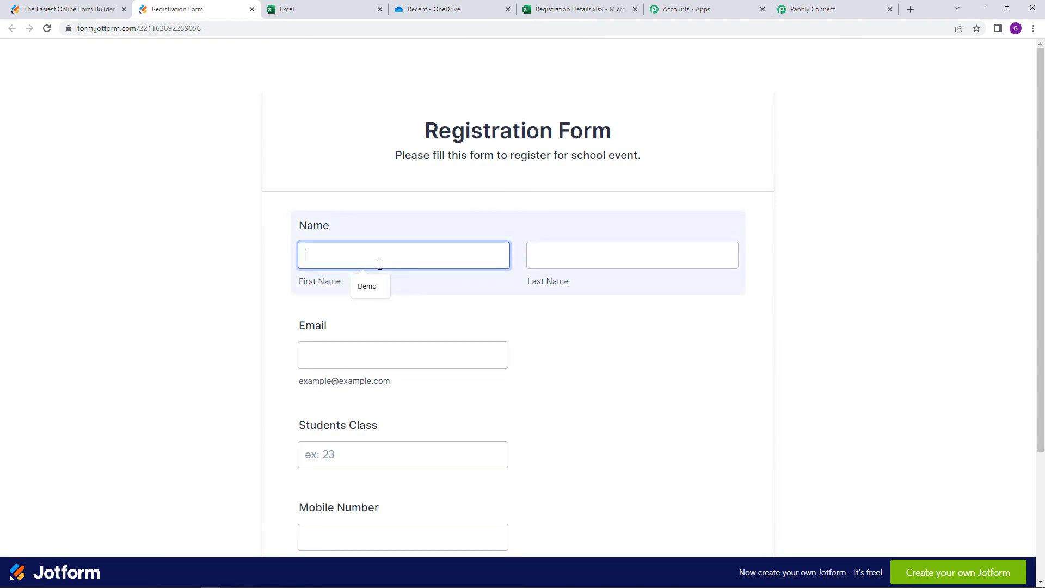
text(Tes)
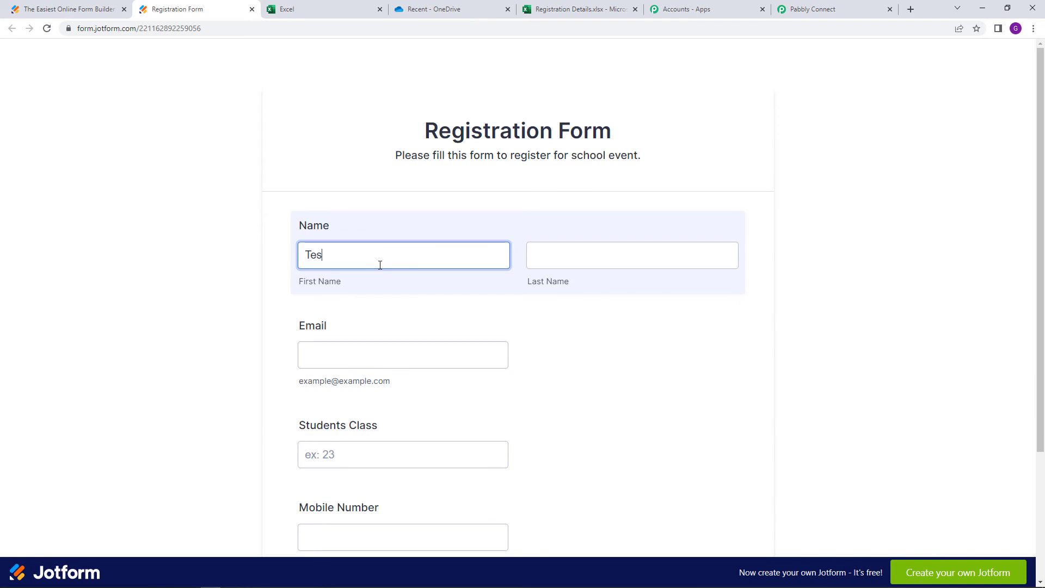
text(ting)
click(602, 251)
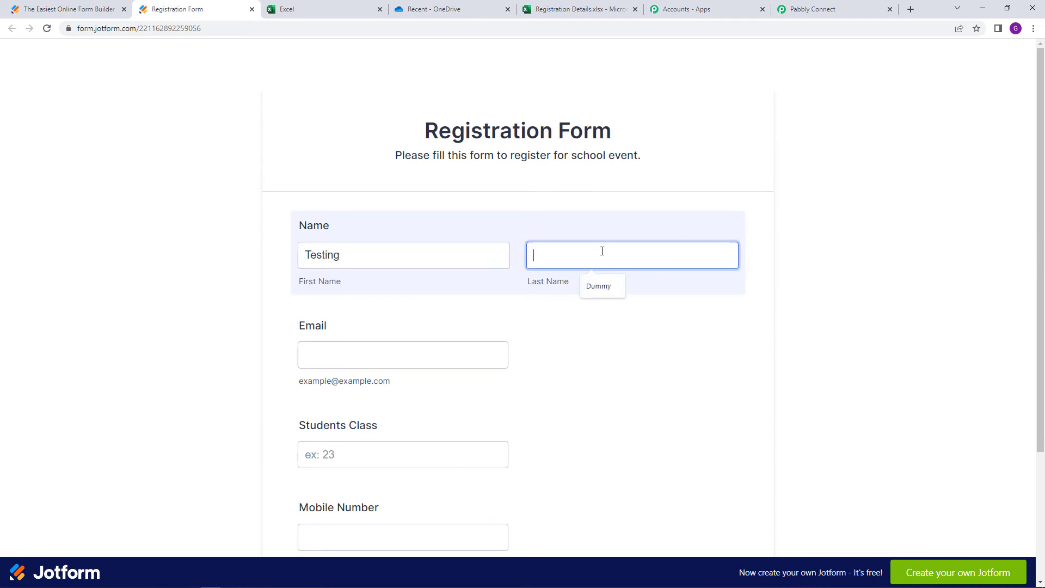
text(Details)
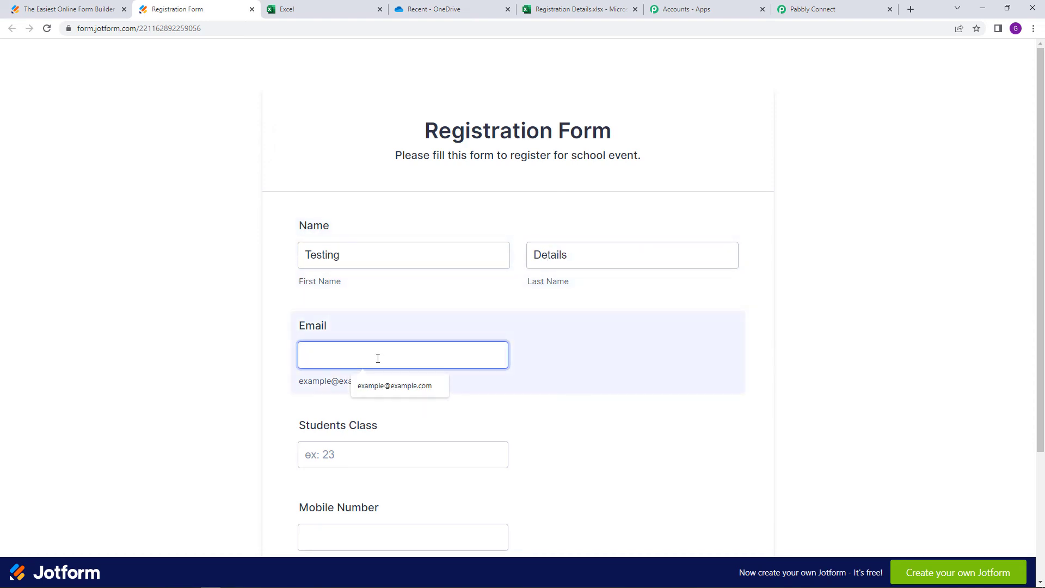
Fill in the sample email address and set Students Class to 10
text(random)
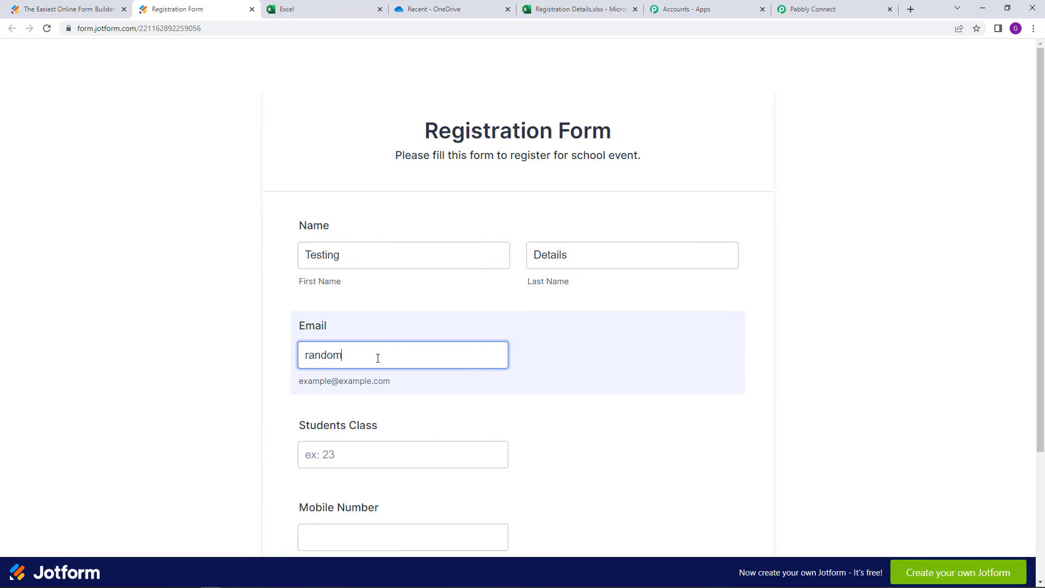
text(@)
text(tes)
text(t.v)
text(com)
scroll(381, 395, down, 1)
click(377, 401)
click(376, 401)
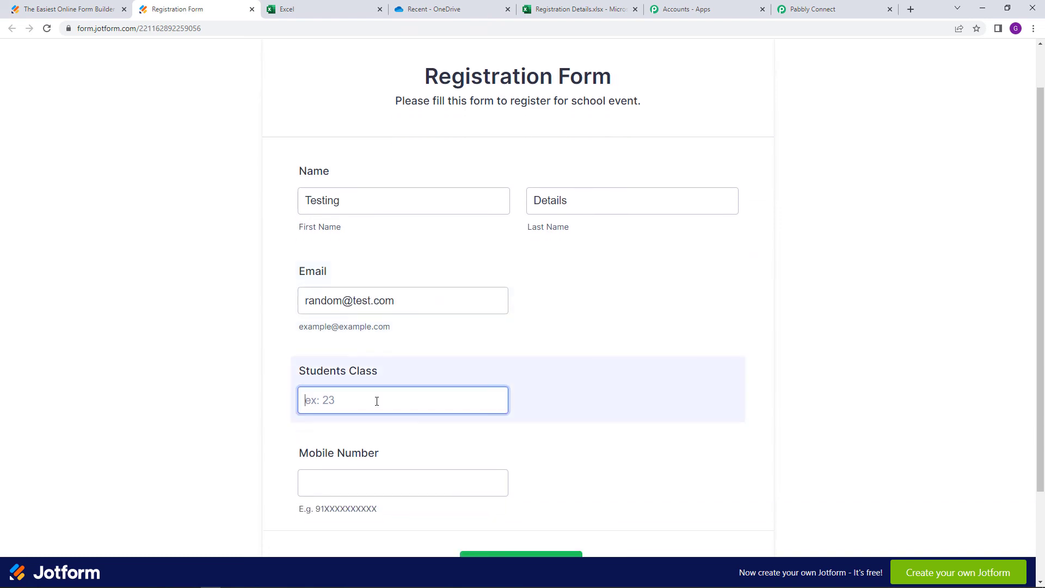
text(10)
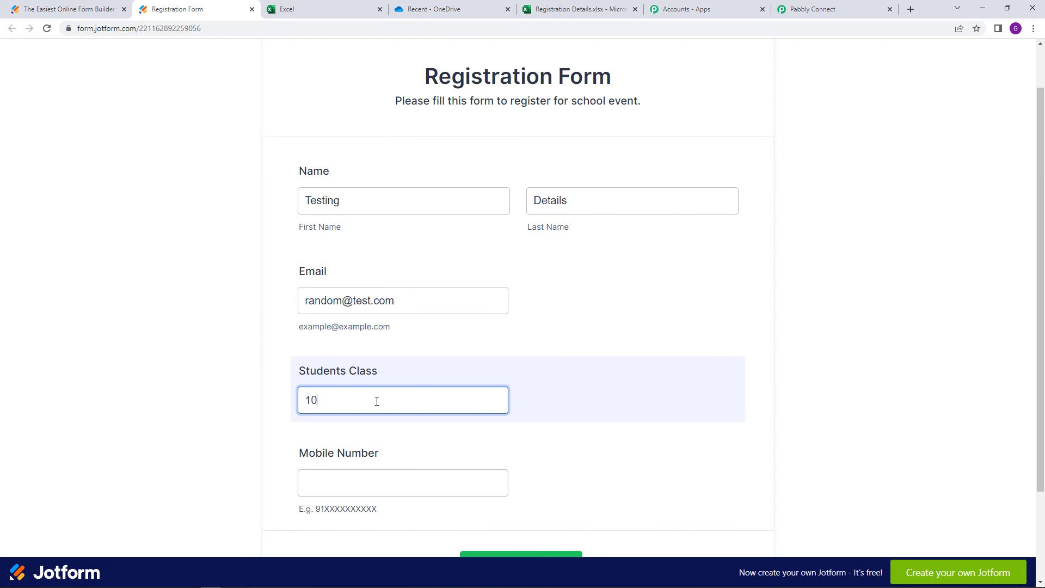
Fill in the sample mobile number with the 91 prefix and review the completed form entries
click(371, 485)
text(91)
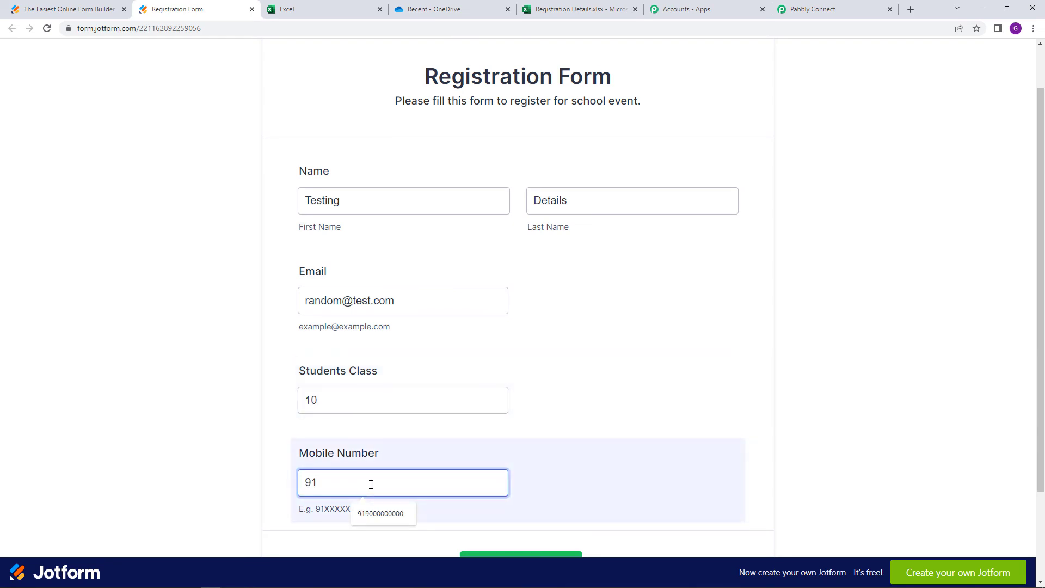
text(9777)
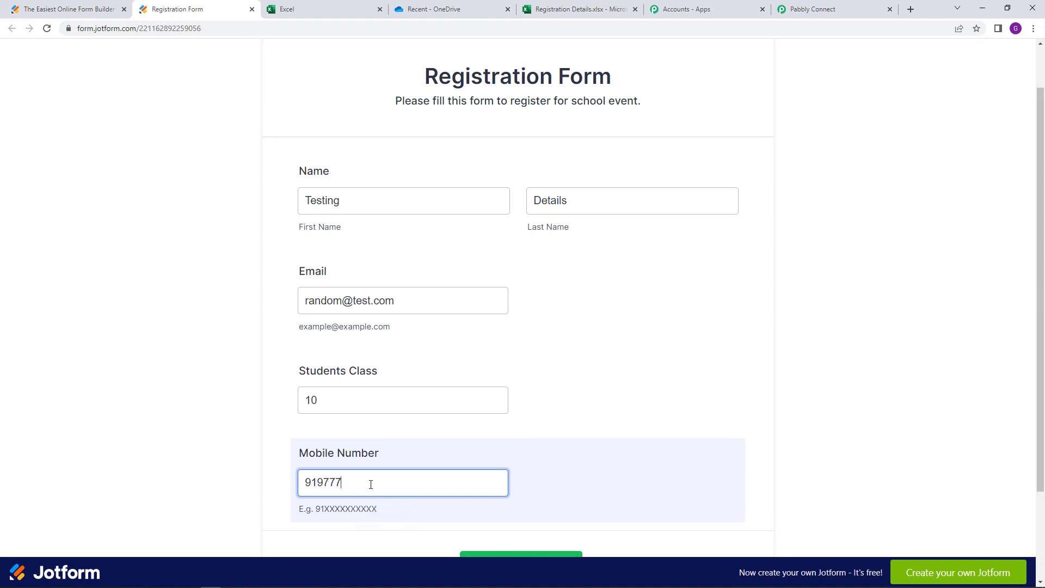
text(777777)
scroll(480, 427, down, 1)
scroll(469, 425, up, 2)
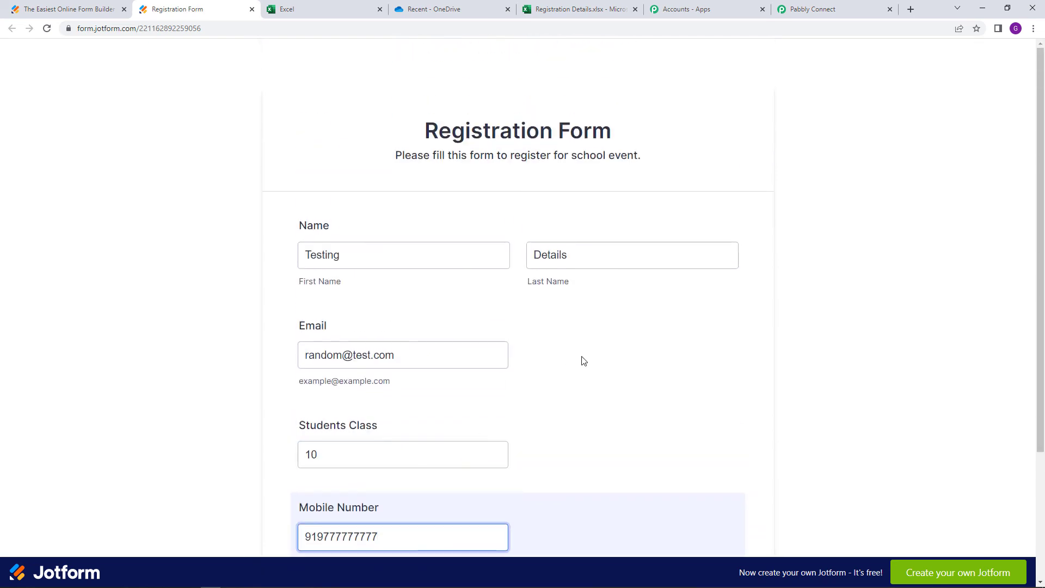
scroll(585, 213, down, 3)
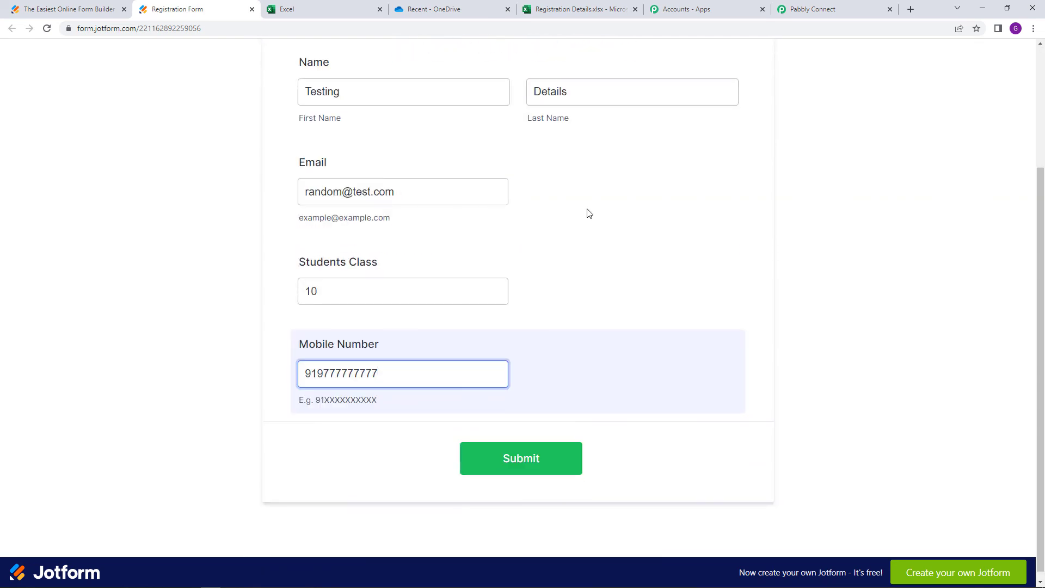
Check the Registration Details sheet before sending, return to the Registration Form, and submit it
click(577, 9)
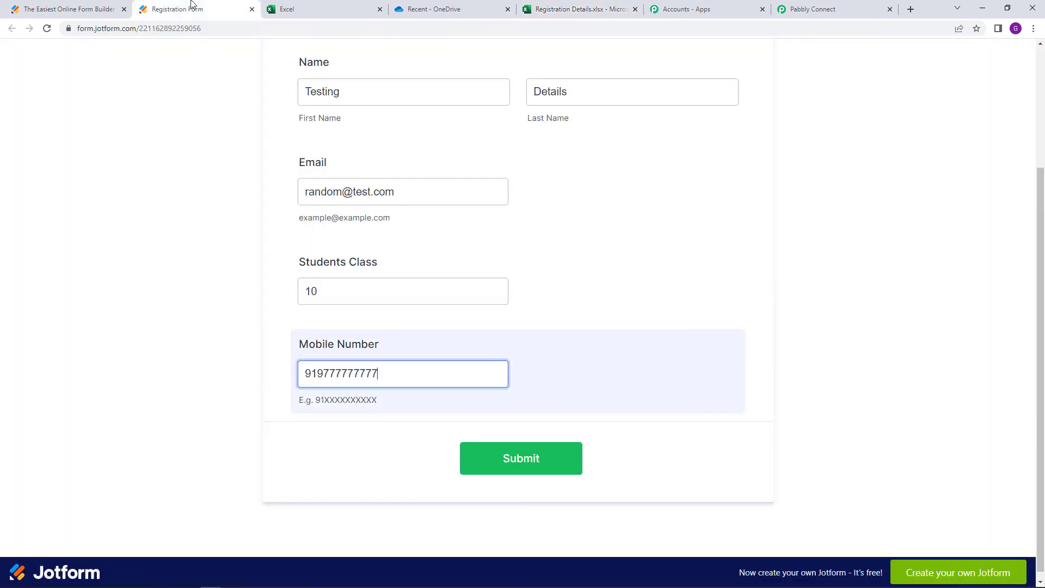
click(190, 8)
click(516, 471)
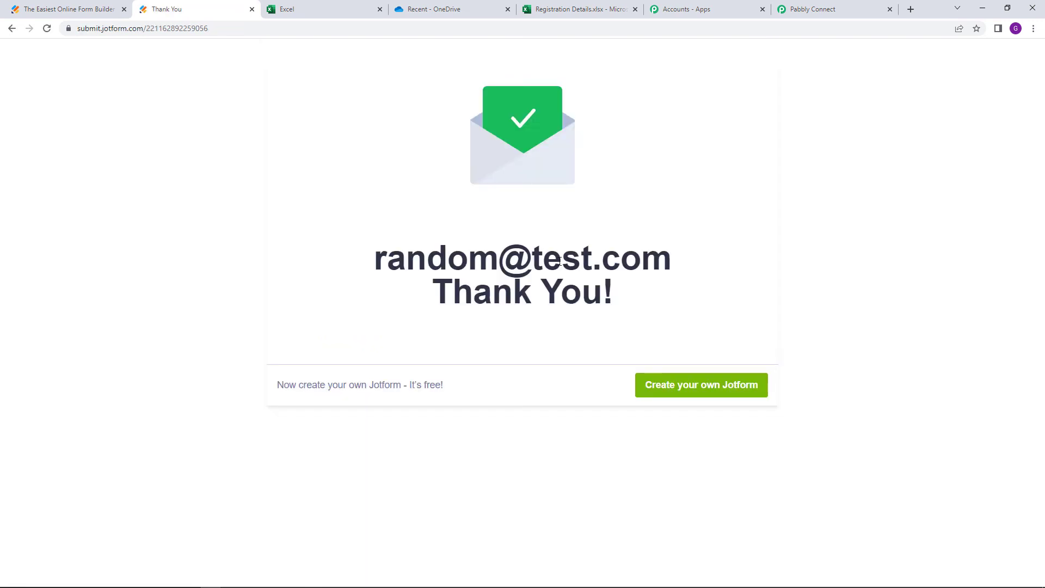
Switch to the Registration Details workbook and reload it to fetch the newly submitted form response
click(588, 6)
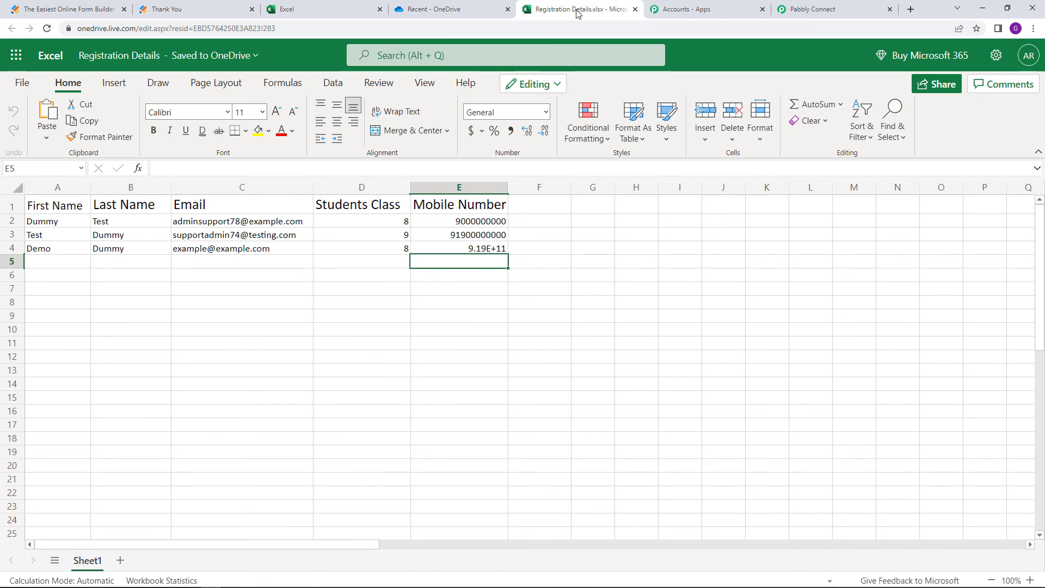
click(54, 10)
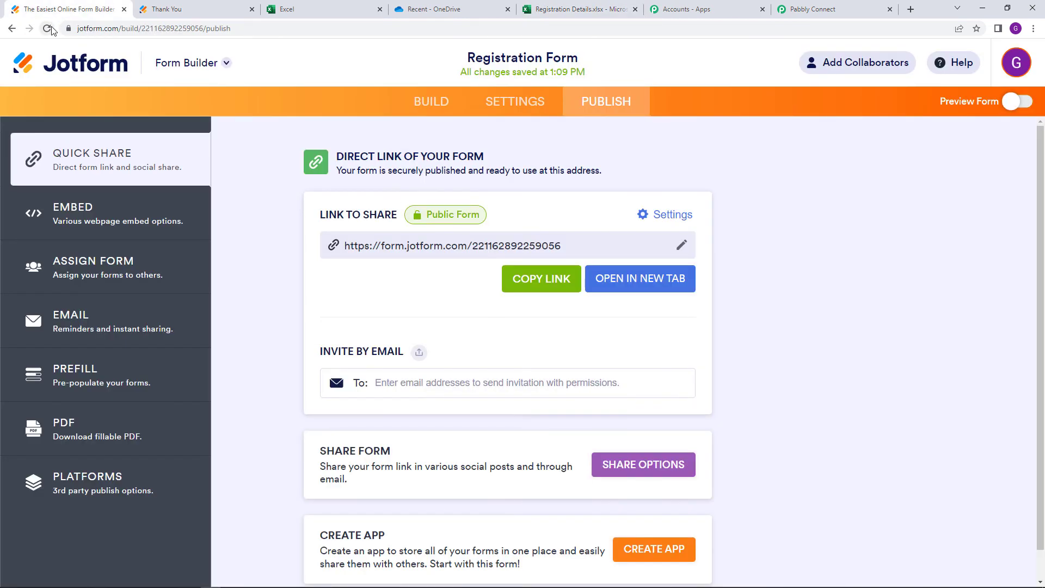
click(566, 9)
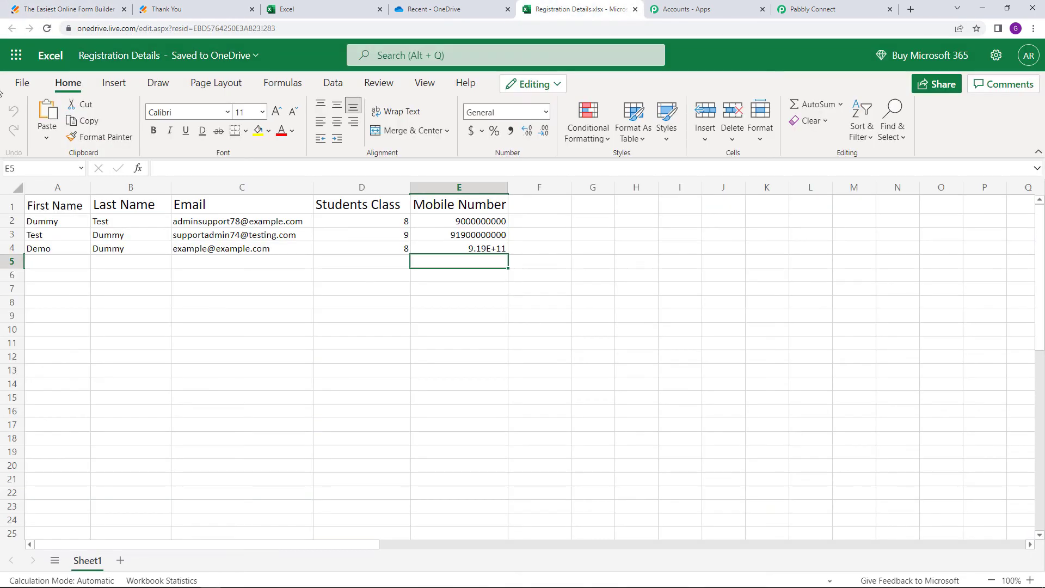
click(47, 29)
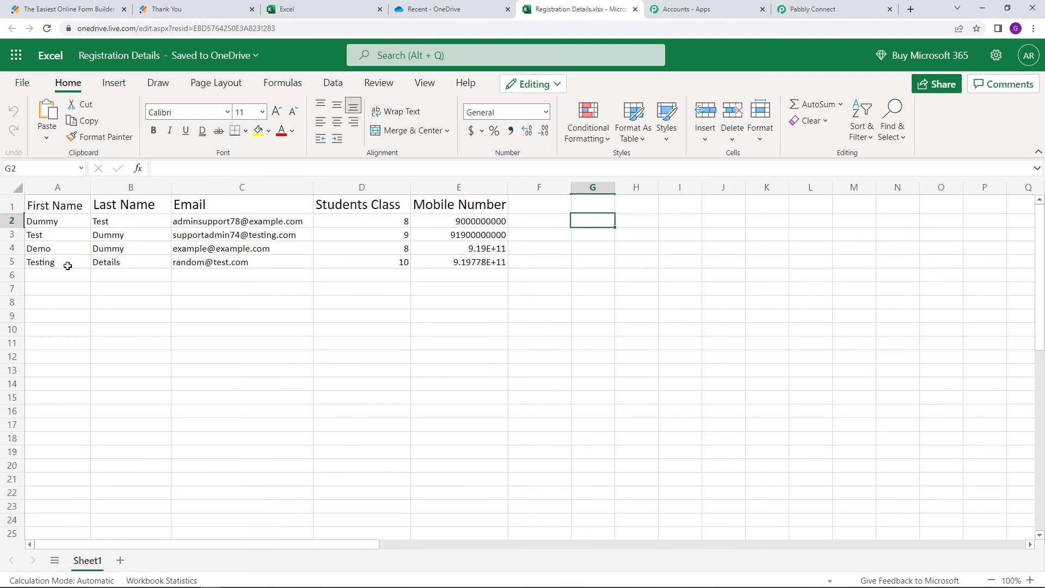
Inspect the first name, last name, email, class and mobile number cells of row 5 against the submitted form
click(73, 262)
click(130, 261)
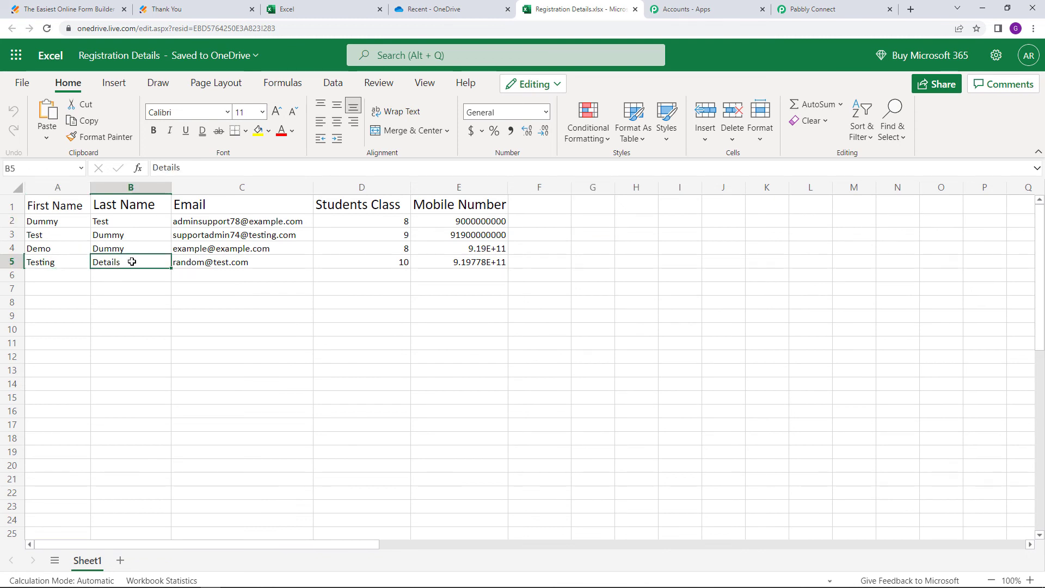
click(220, 266)
click(353, 265)
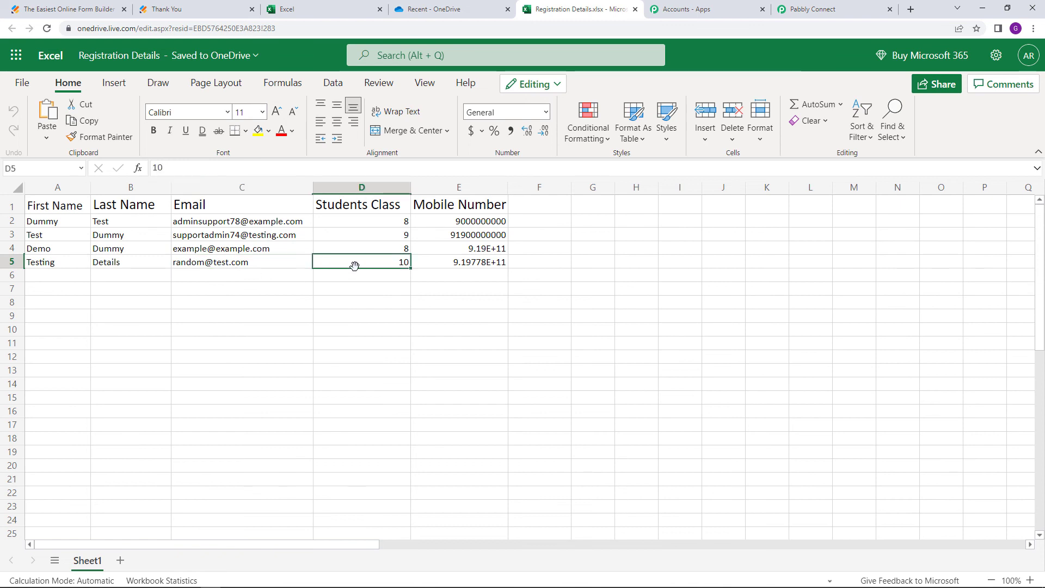
click(467, 263)
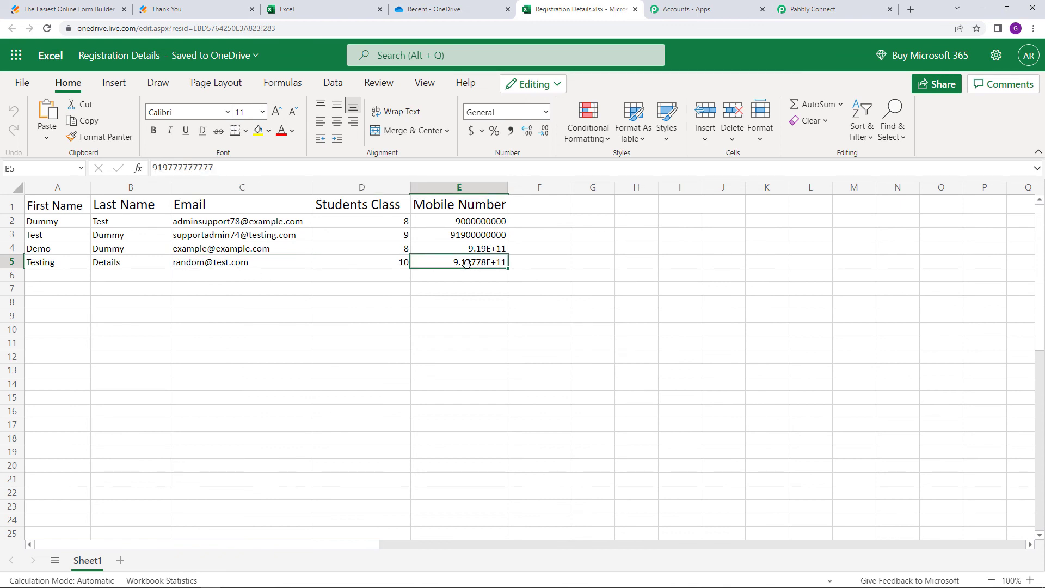
Switch to Pabbly Connect, review the Add Row To Worksheet field mapping, and display the Jotform Responses To MS Excel workflow's share link
click(802, 8)
scroll(537, 275, down, 12)
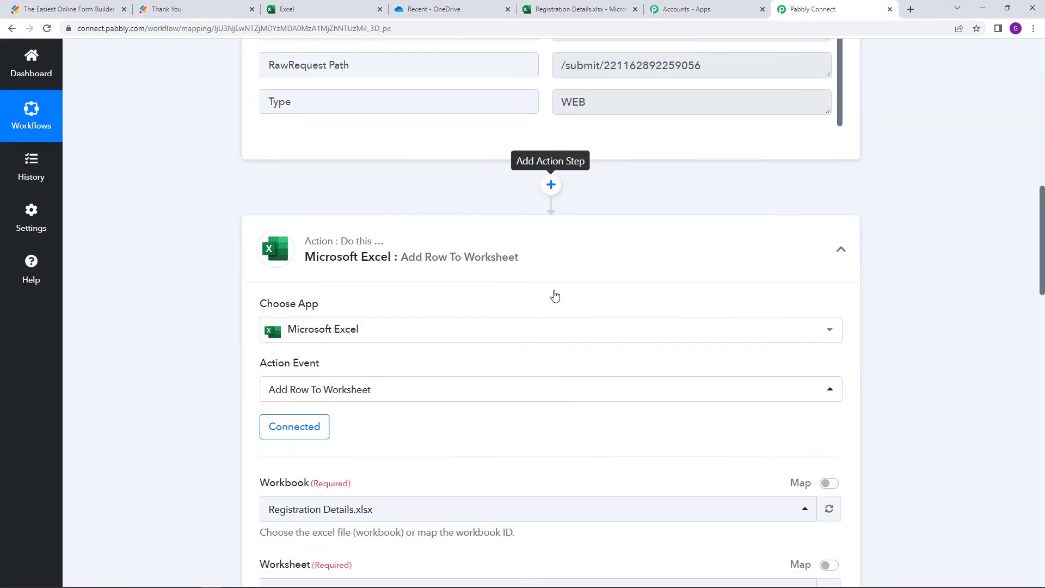
scroll(545, 316, down, 6)
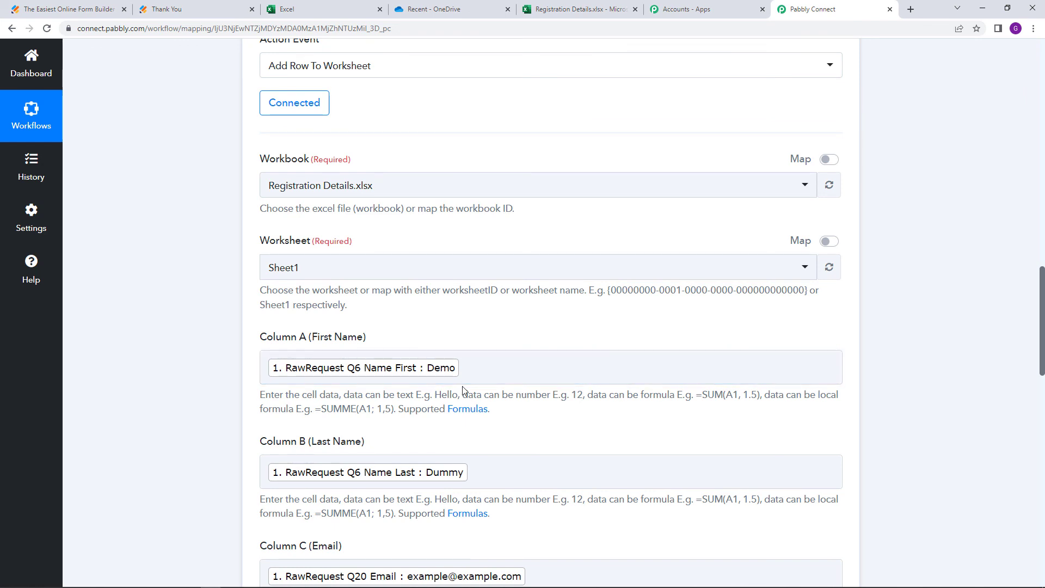
scroll(496, 356, up, 2)
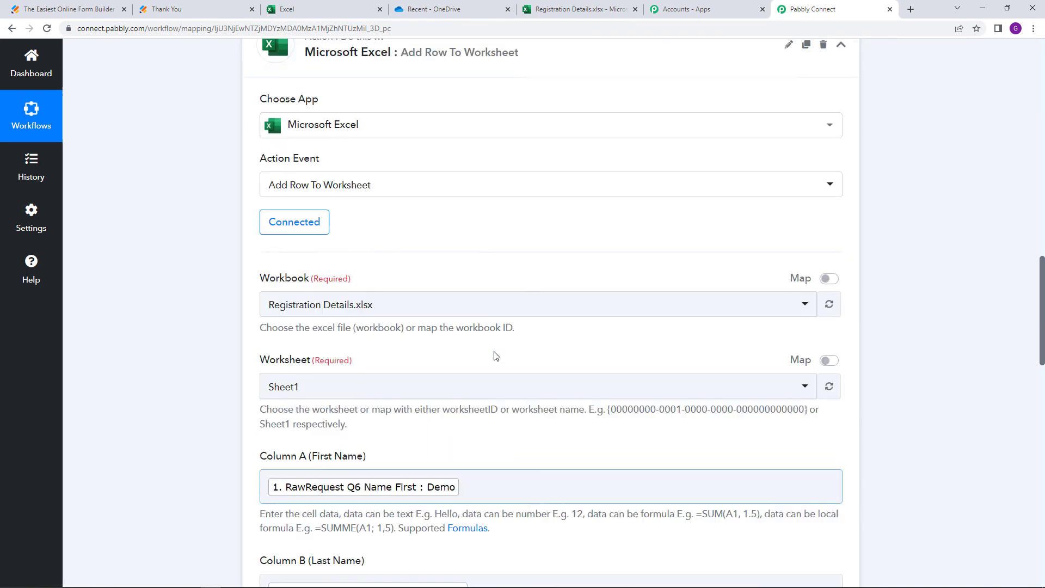
scroll(495, 352, up, 15)
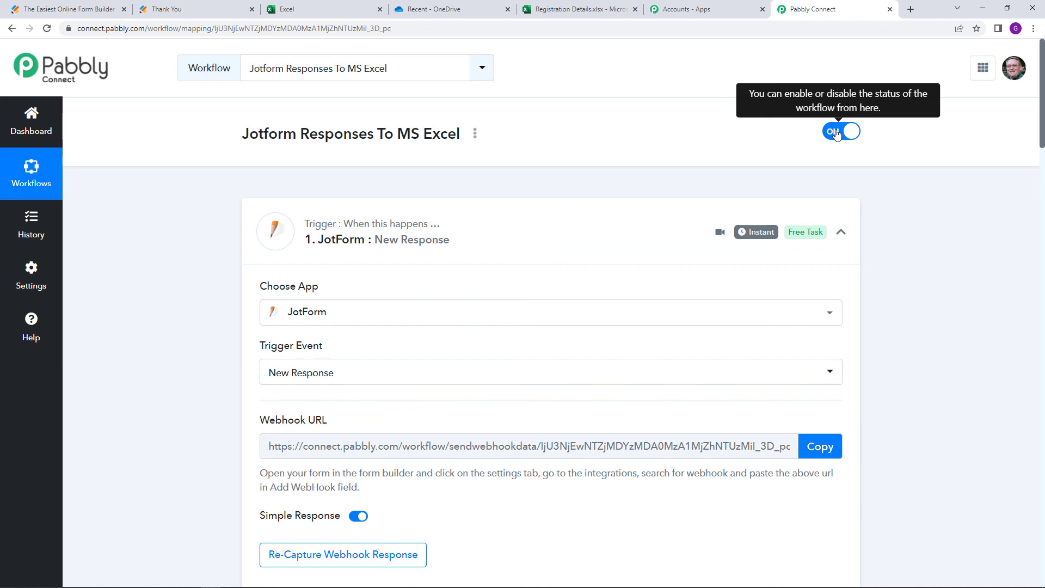
click(474, 139)
click(450, 204)
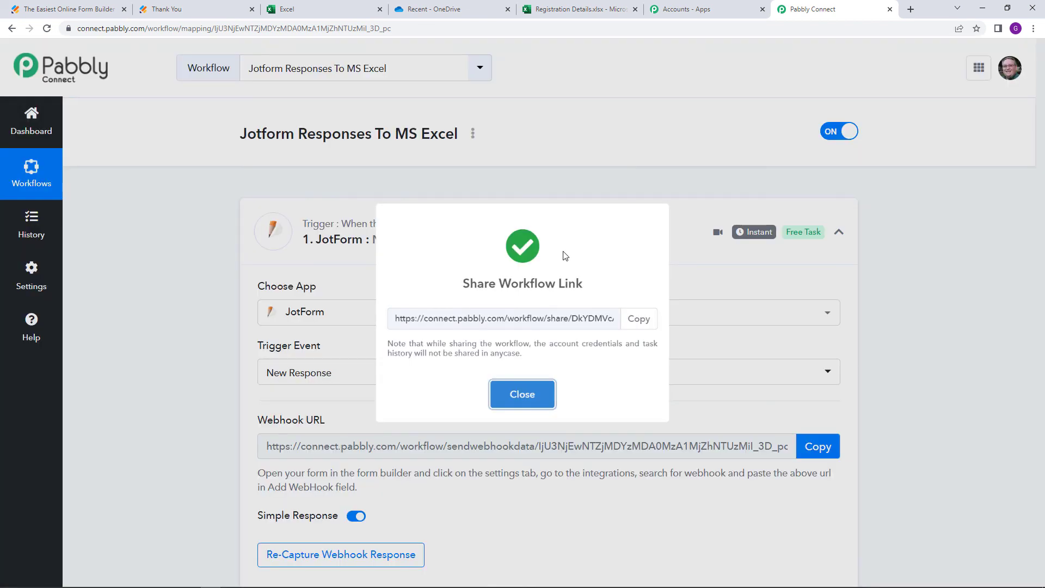